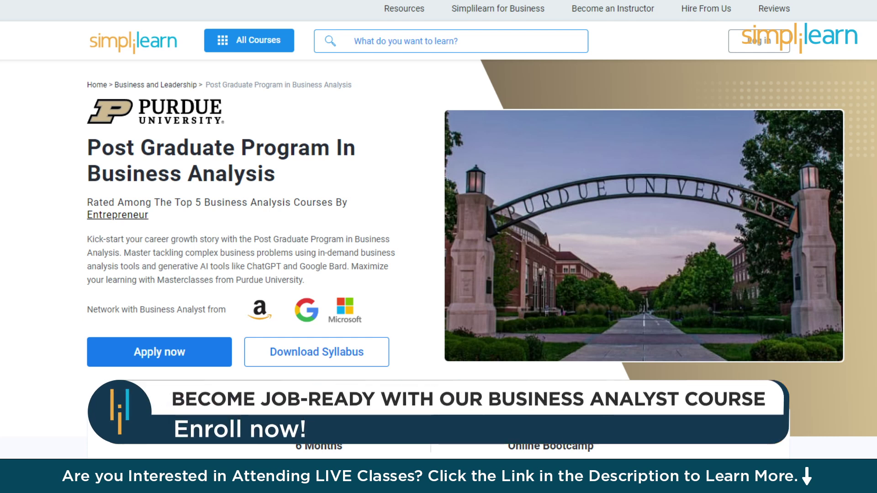
- Scroll down the Business Analysis course page until the Career Support section is visible
scroll(439, 226, "down", 5)
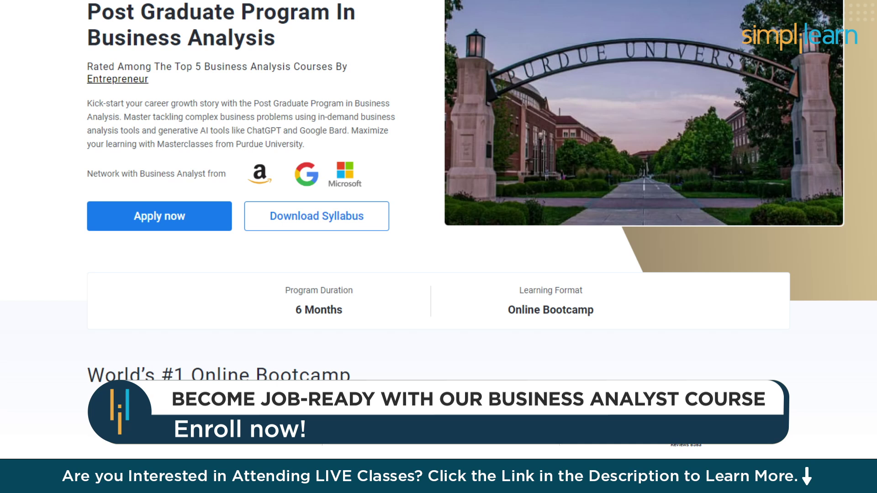
scroll(439, 226, "down", 5)
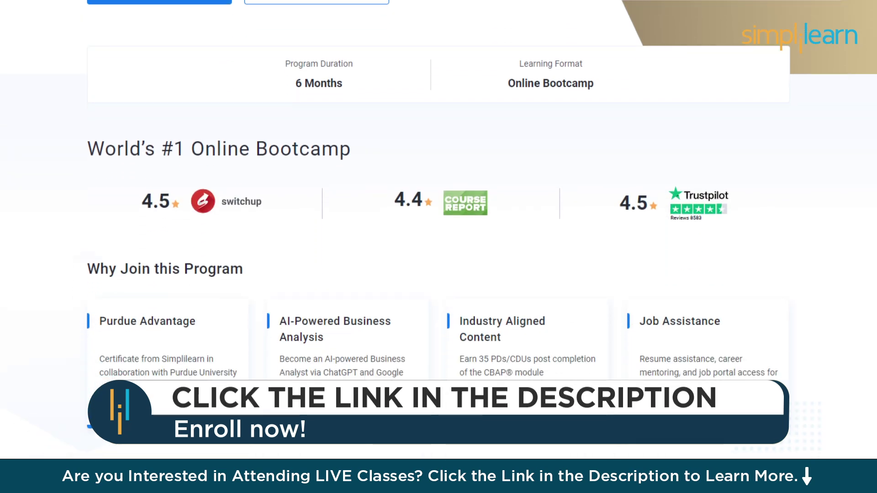
scroll(438, 226, "down", 5)
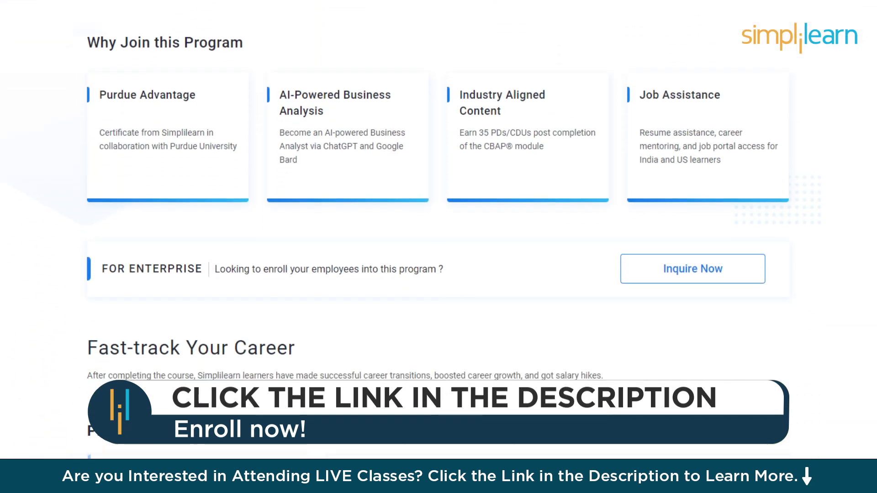
scroll(438, 226, "down", 5)
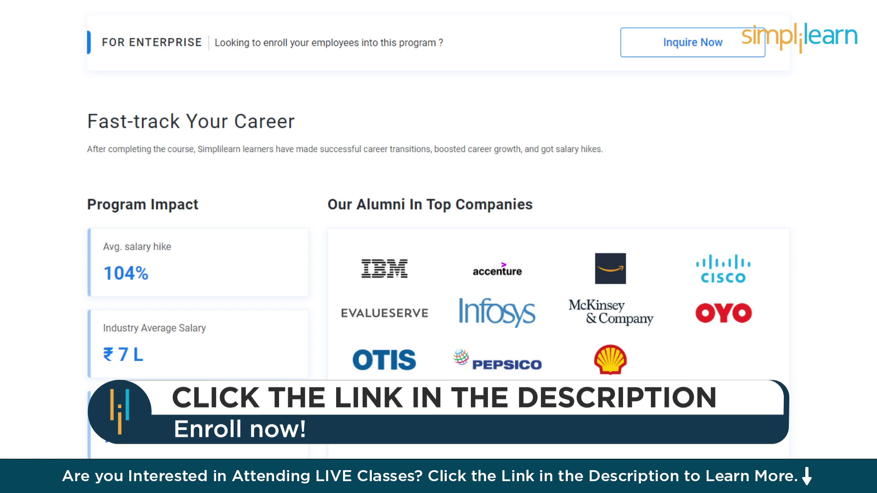
scroll(439, 226, "down", 5)
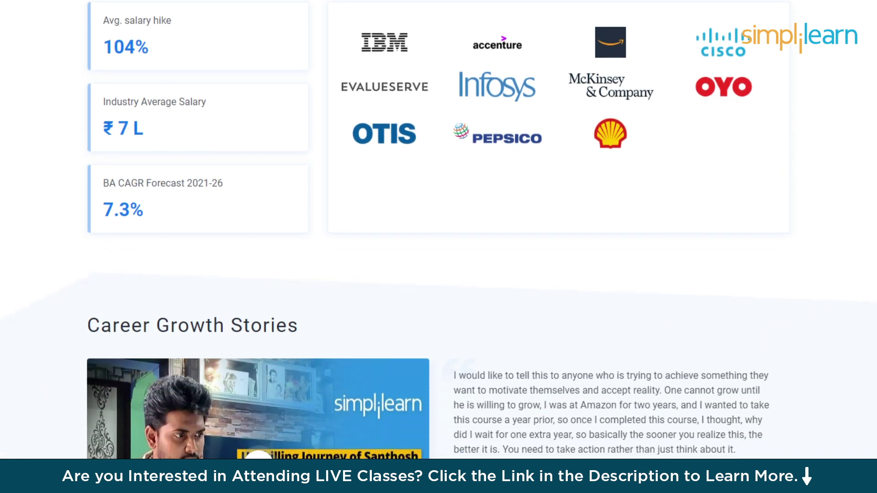
scroll(439, 226, "down", 5)
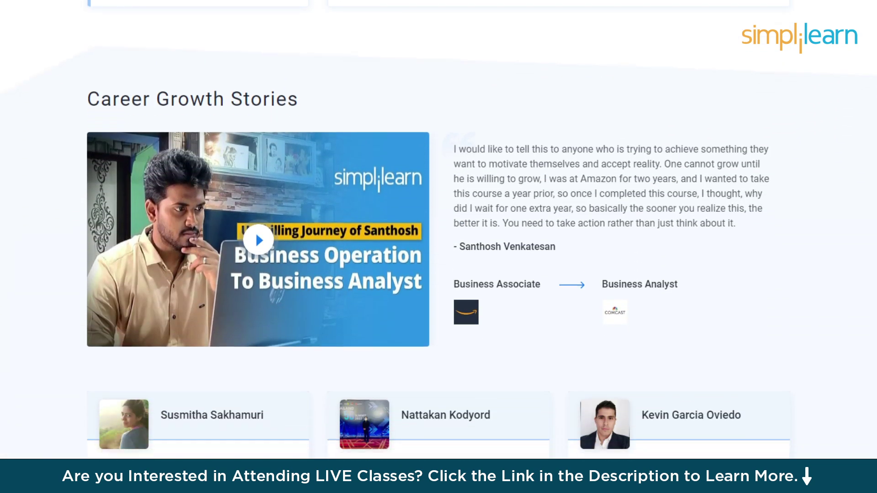
scroll(439, 227, "down", 5)
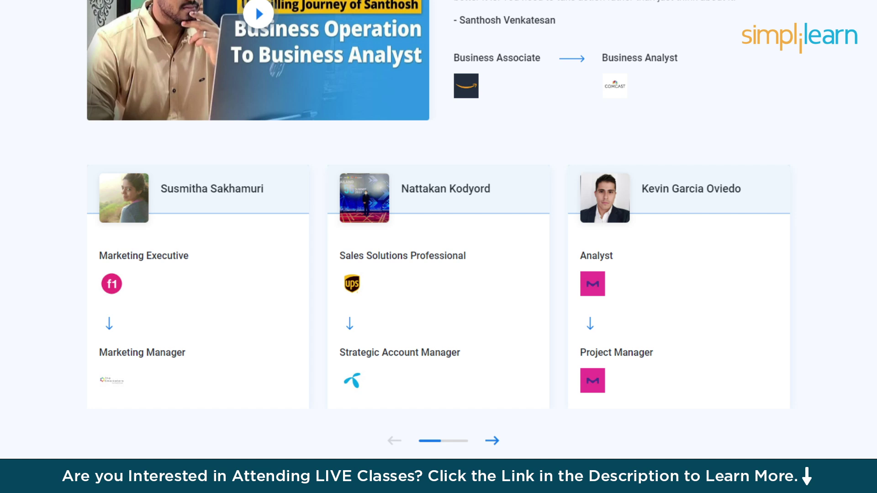
scroll(438, 226, "down", 5)
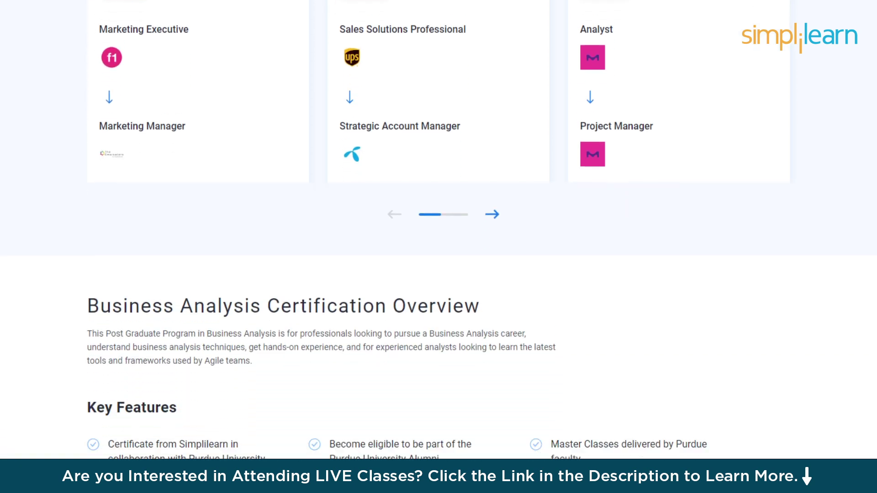
scroll(438, 226, "down", 5)
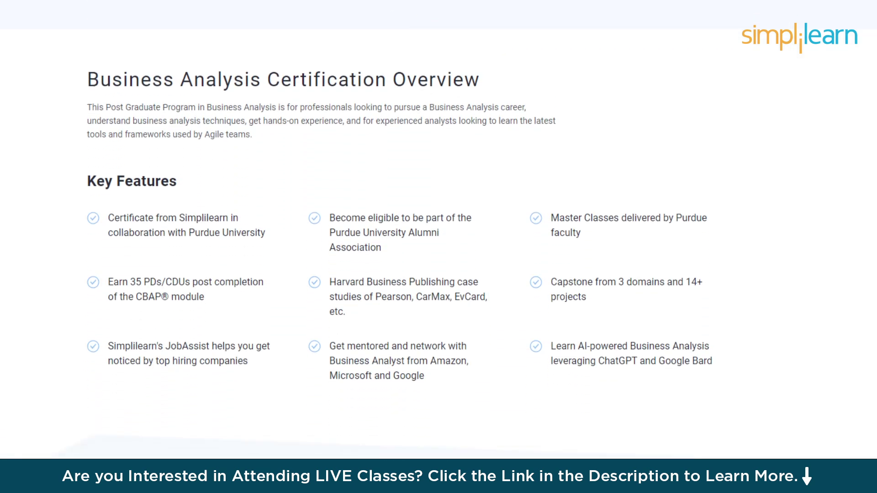
scroll(438, 226, "down", 5)
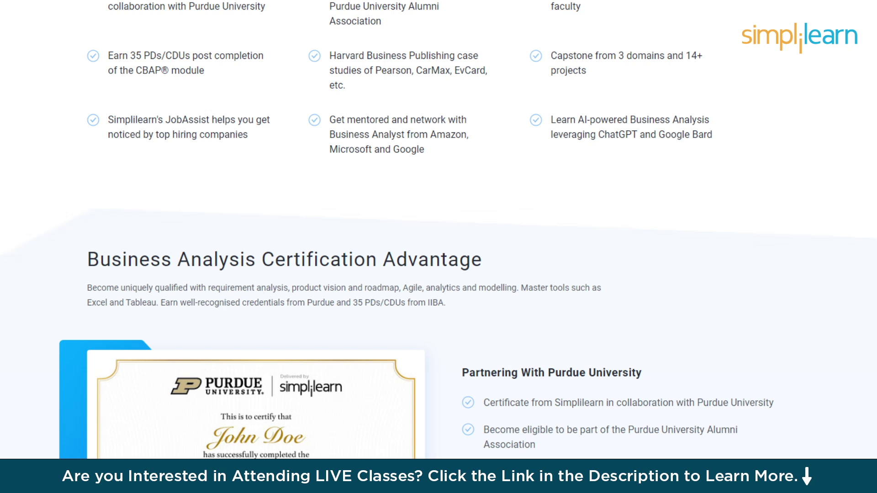
scroll(438, 226, "down", 5)
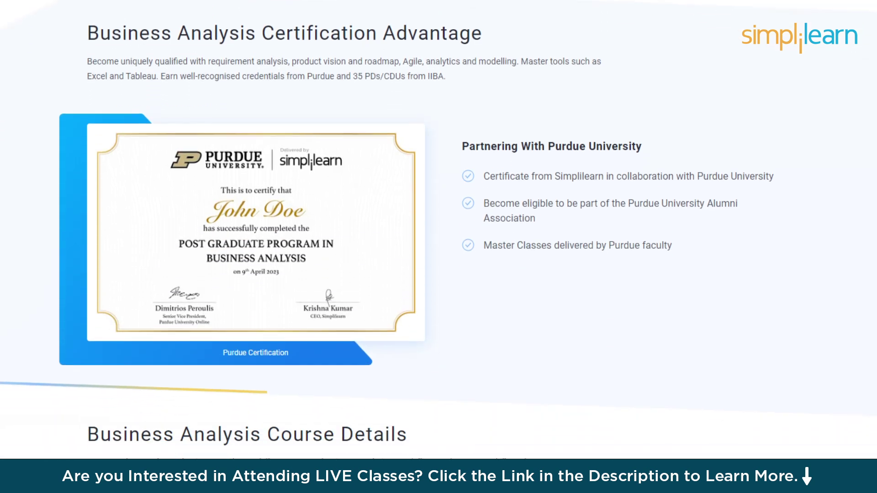
scroll(439, 226, "down", 5)
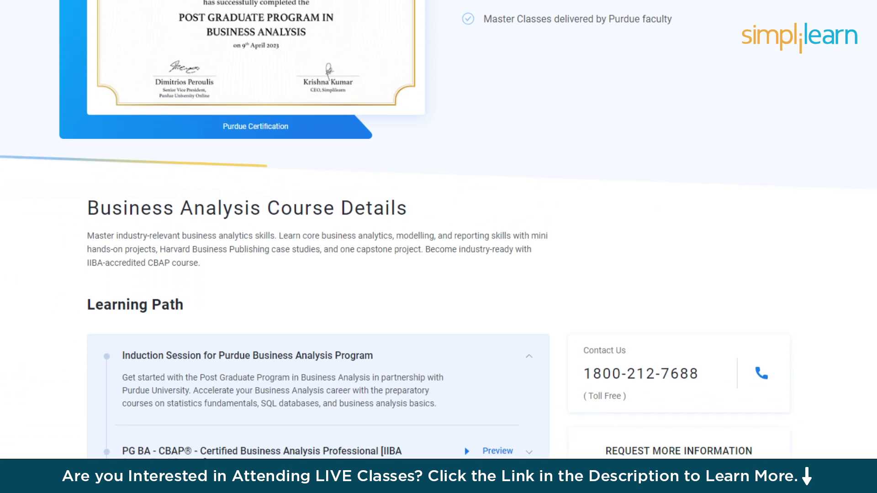
scroll(439, 227, "down", 5)
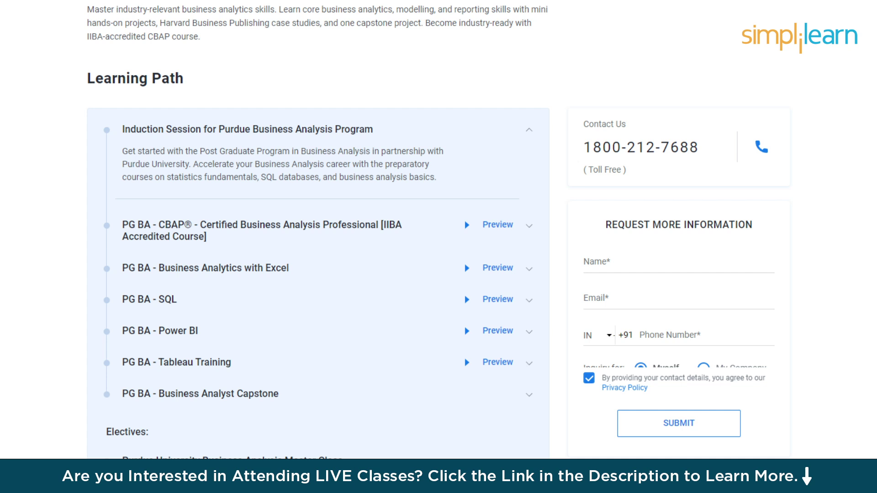
scroll(439, 226, "down", 5)
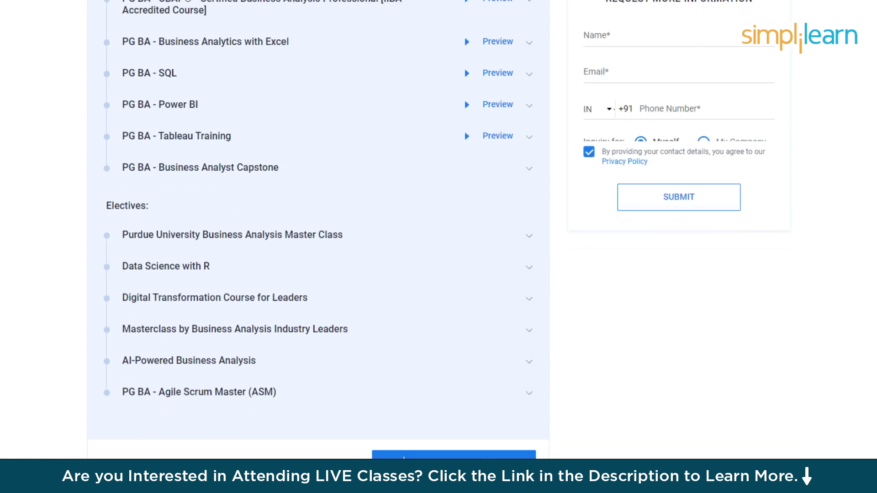
scroll(439, 226, "down", 5)
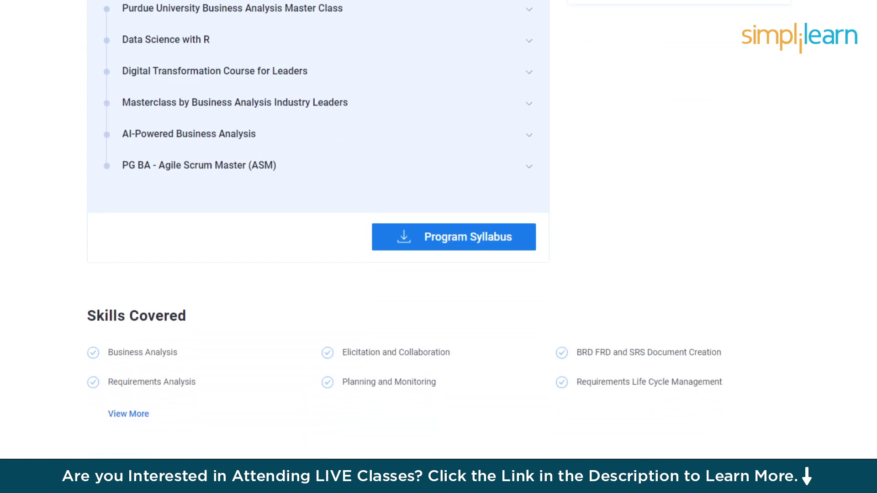
scroll(438, 226, "down", 5)
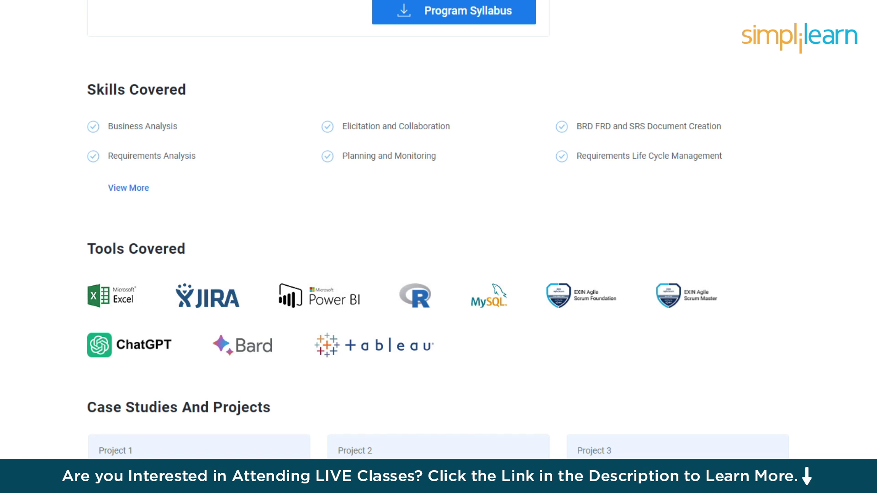
scroll(438, 226, "down", 5)
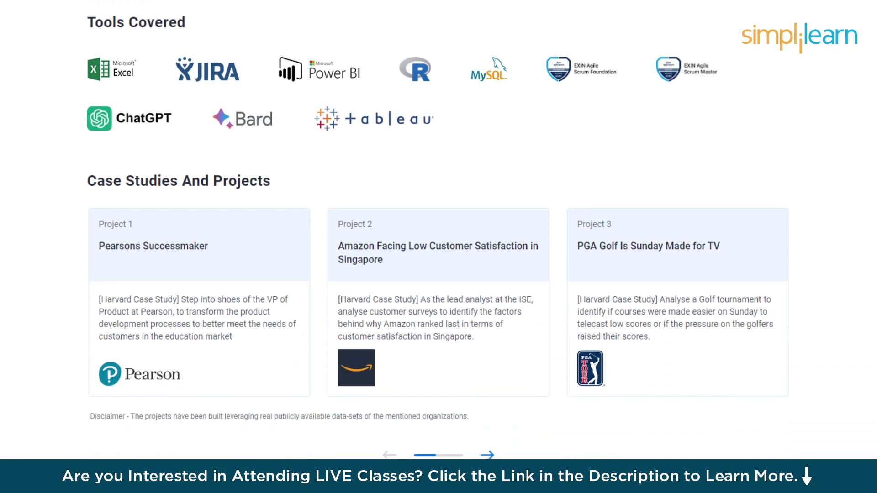
scroll(439, 226, "down", 5)
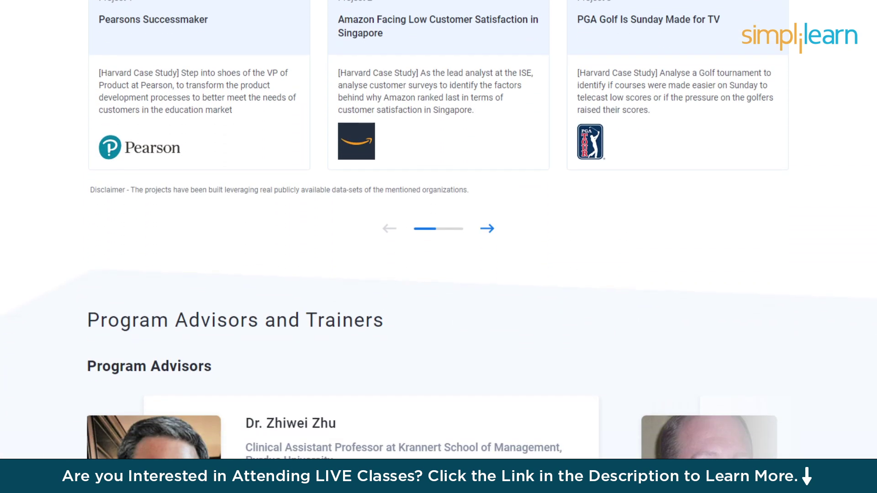
scroll(438, 226, "down", 5)
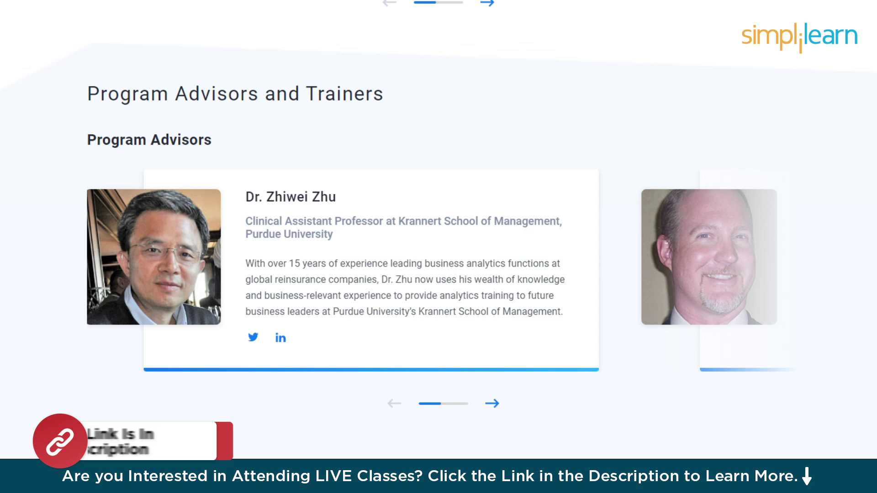
scroll(438, 226, "down", 5)
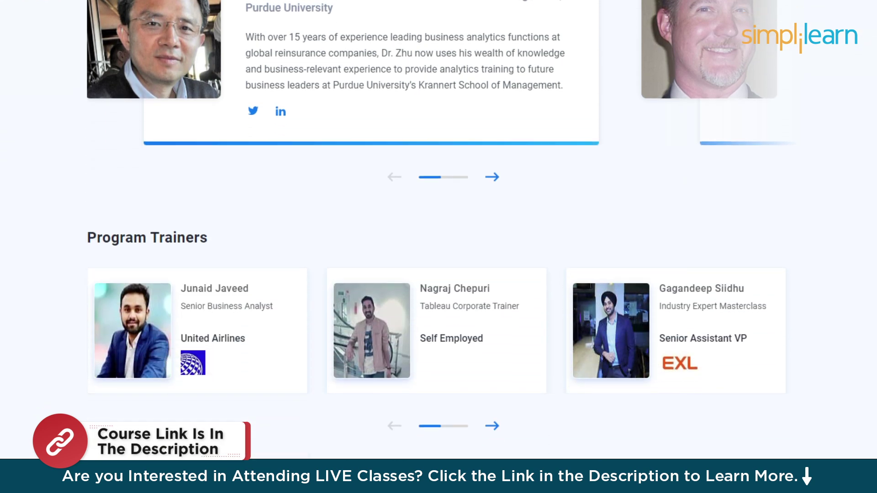
scroll(439, 226, "down", 5)
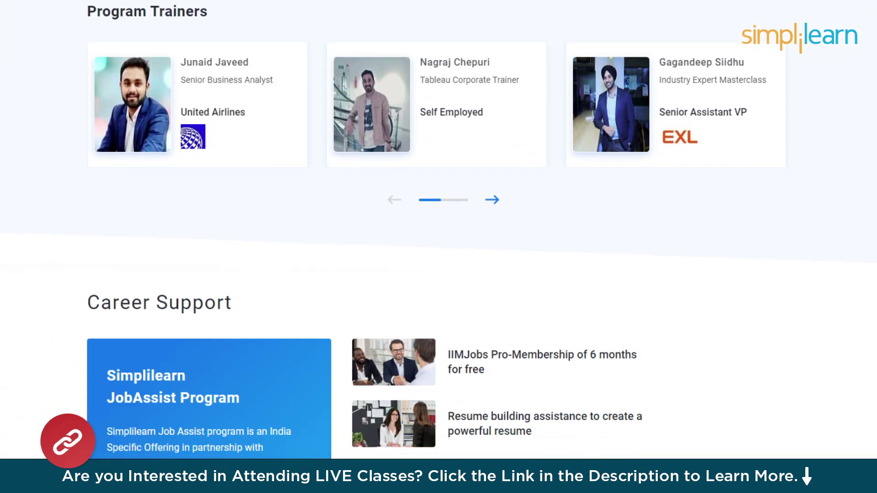
scroll(439, 226, "down", 5)
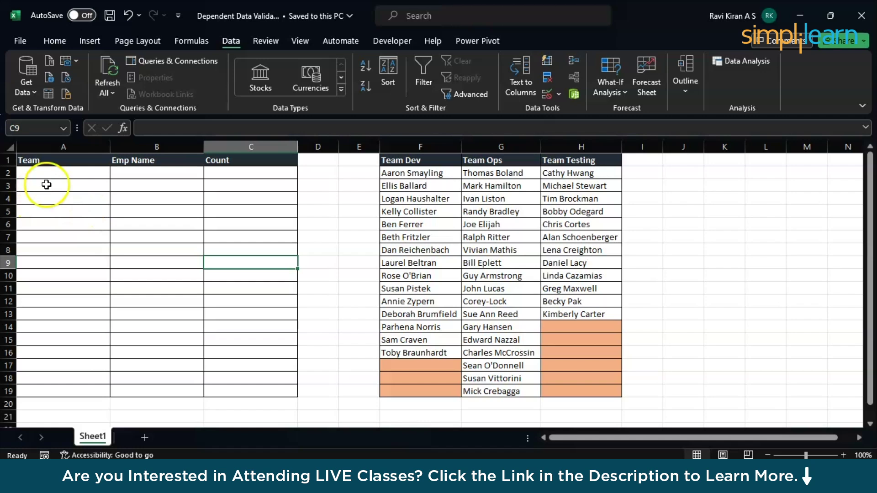
left_click(72, 163)
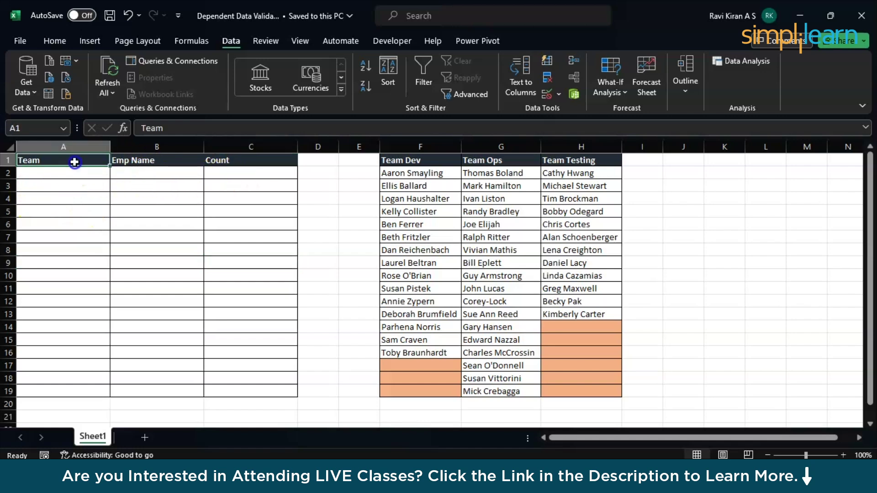
left_click(239, 164)
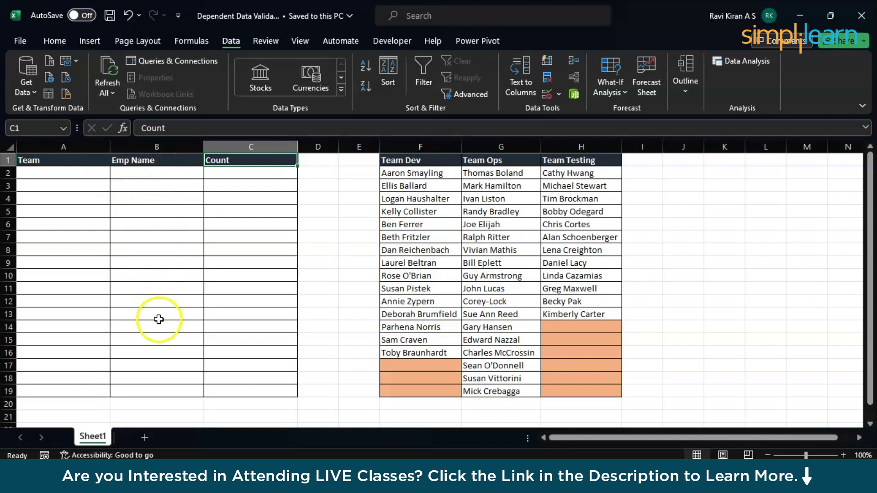
- Enter Team Dev and Team Ops in A2:A3 and a sample employee name in B2
left_click(65, 178)
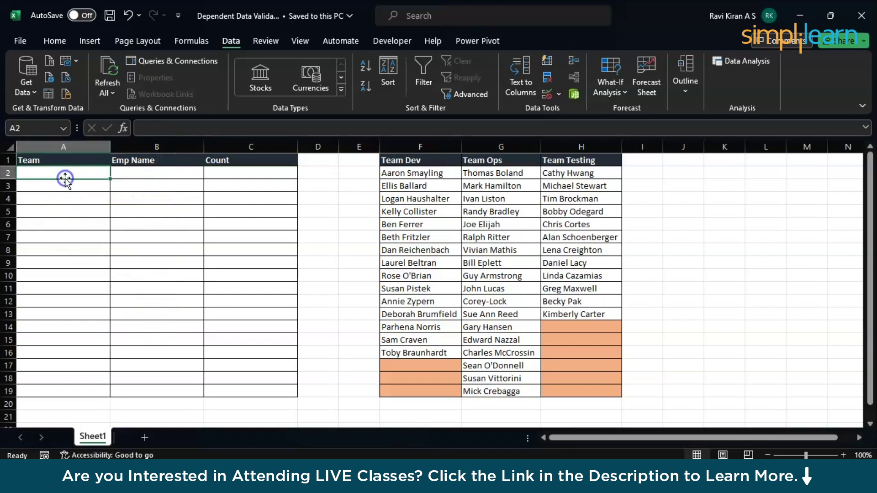
type("Team De")
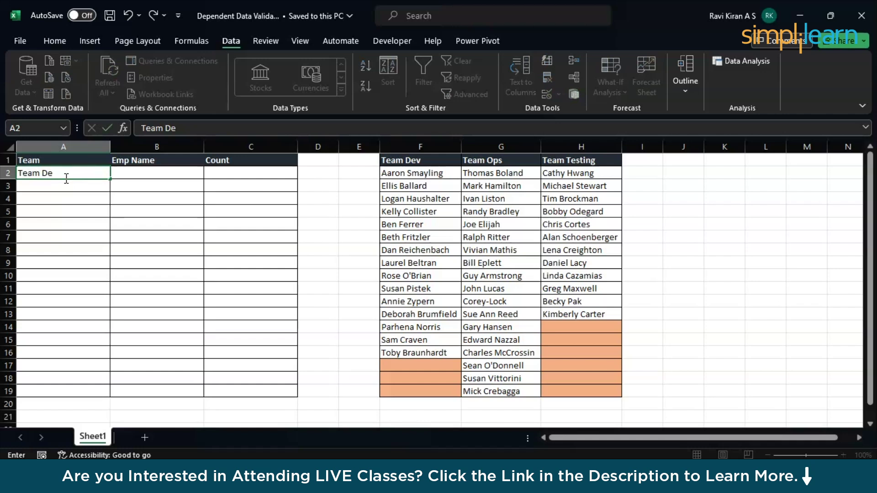
type("v")
key("Return")
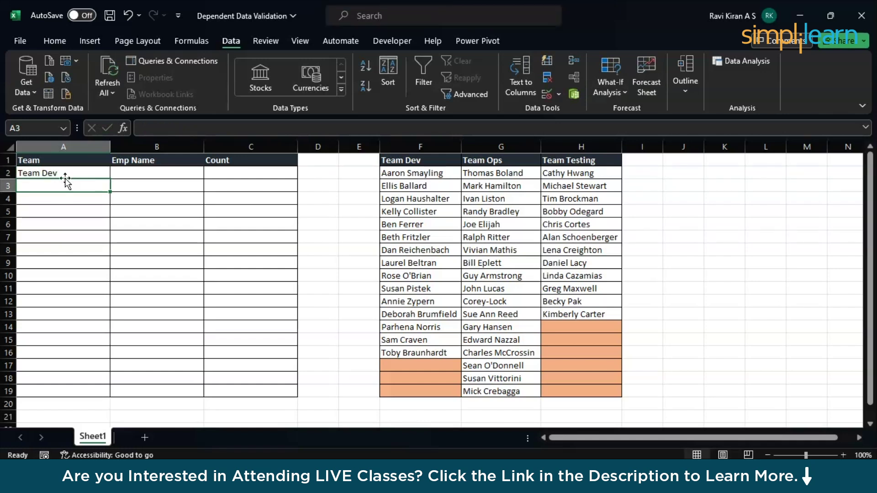
type("Team ")
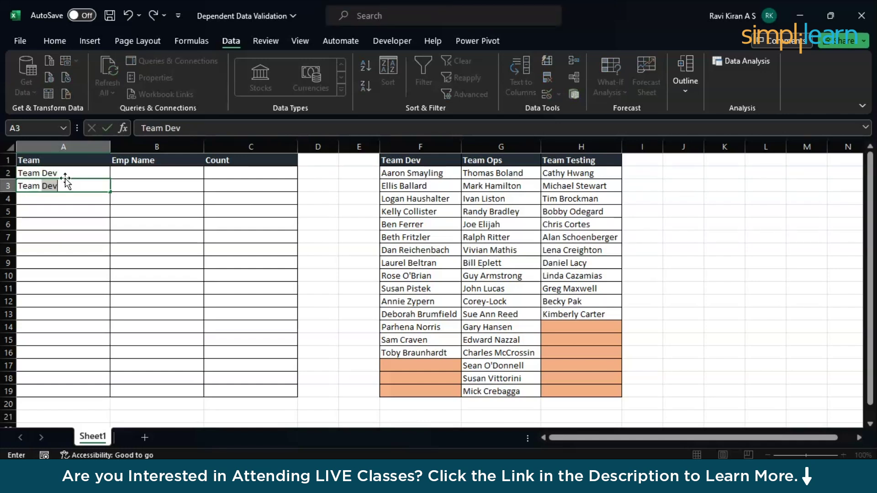
type("Ops")
left_click_drag(80, 172, 82, 183)
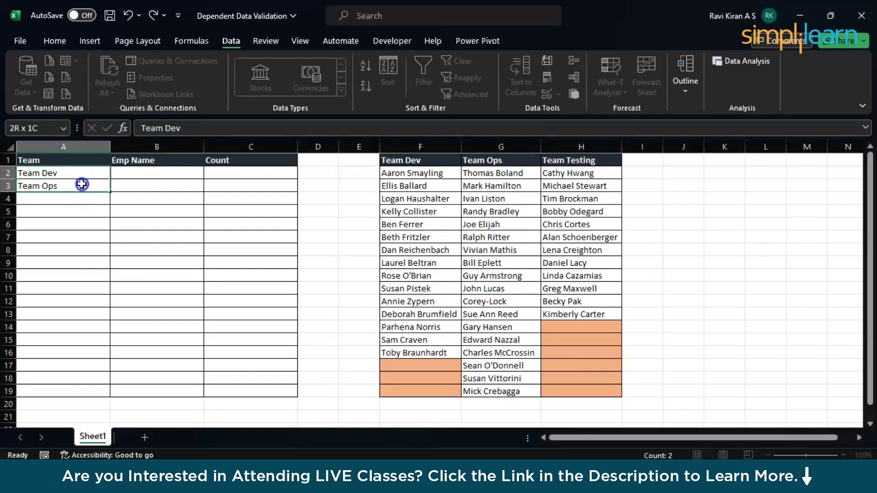
left_click(125, 174)
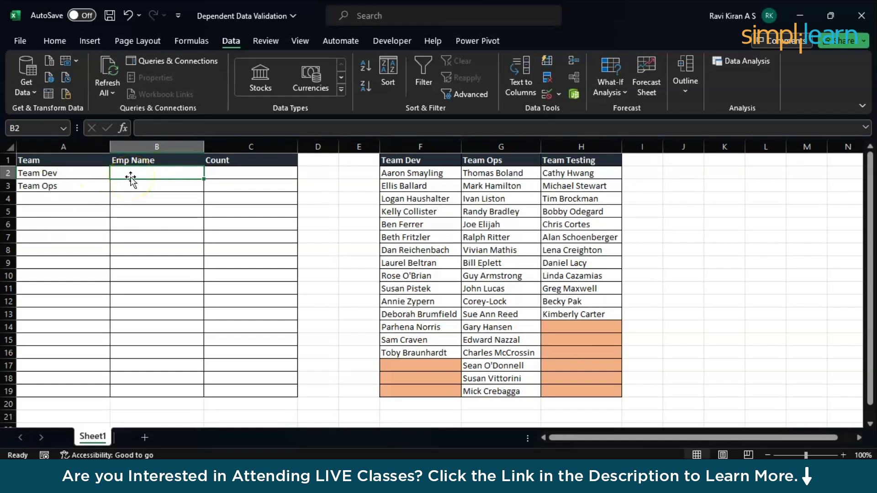
type("Ivan Liston")
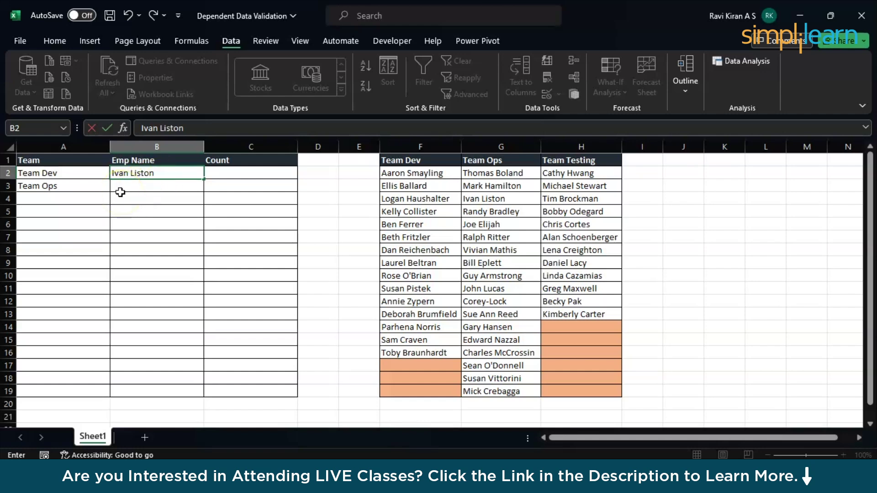
- Erase the employee name from B2 and delete the team entries in A2:A3
left_click(146, 176)
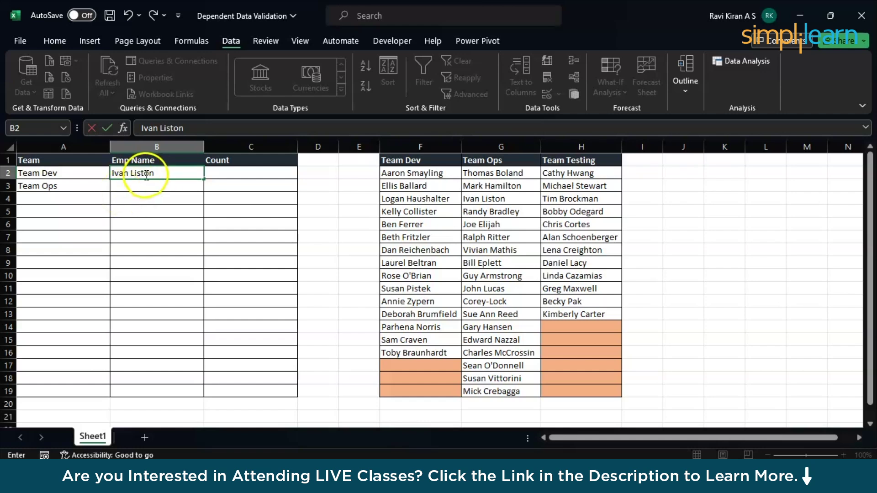
key("BackSpace")
key("BackSpace")
key("BackSpace")
key("BackSpace")
key("BackSpace")
key("BackSpace")
key("BackSpace")
key("BackSpace")
key("BackSpace")
key("BackSpace")
key("BackSpace")
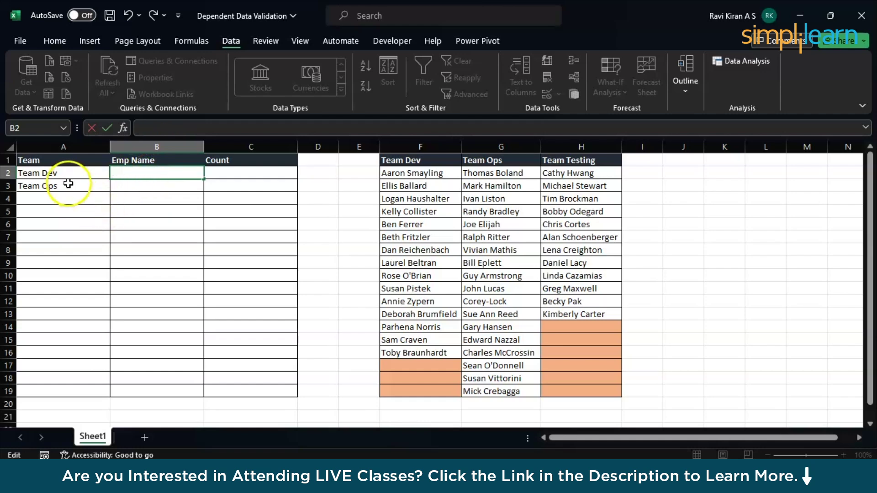
left_click_drag(74, 173, 74, 182)
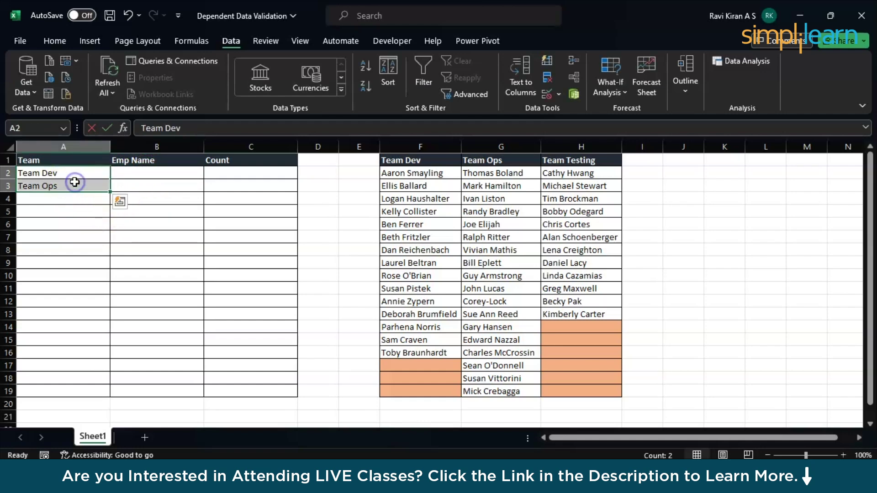
key("Delete")
left_click(161, 191)
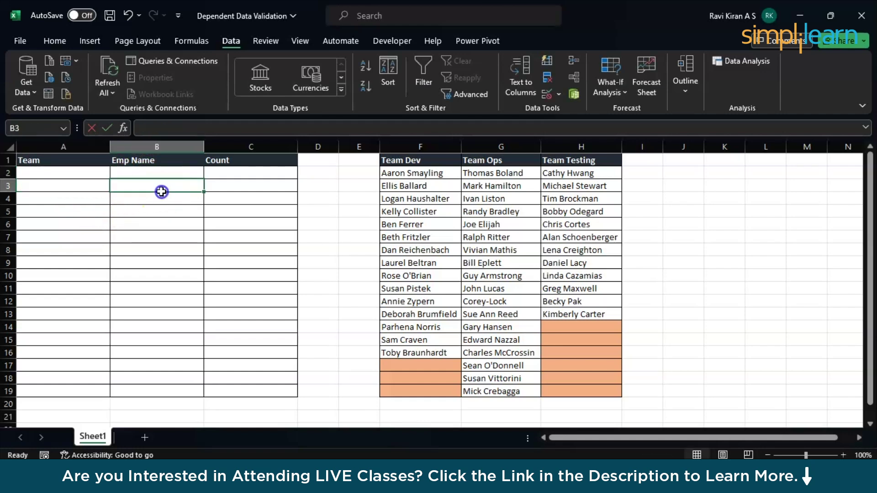
- Give A2 a List data validation with source =$F$1:$H$1 (the three team headers)
left_click(91, 178)
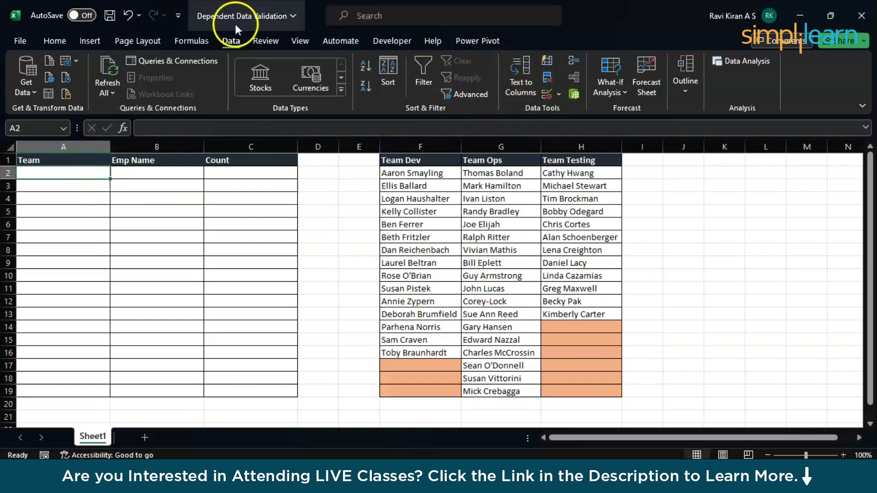
left_click(560, 95)
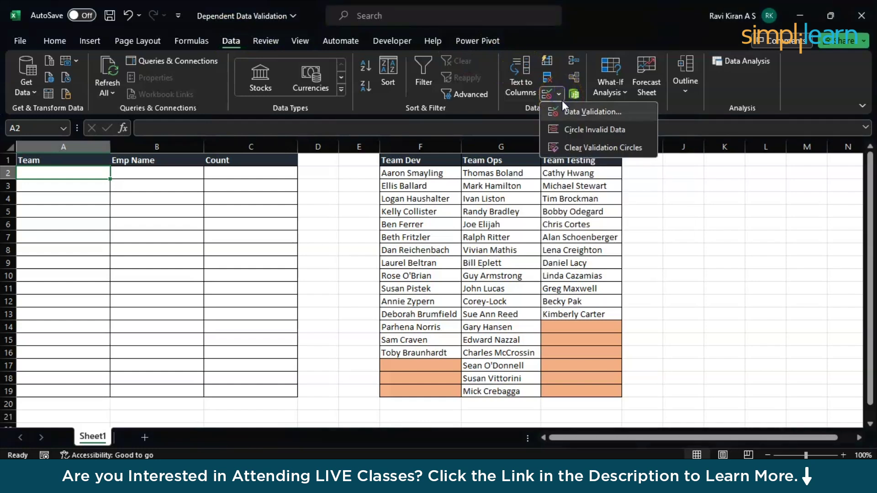
left_click(565, 108)
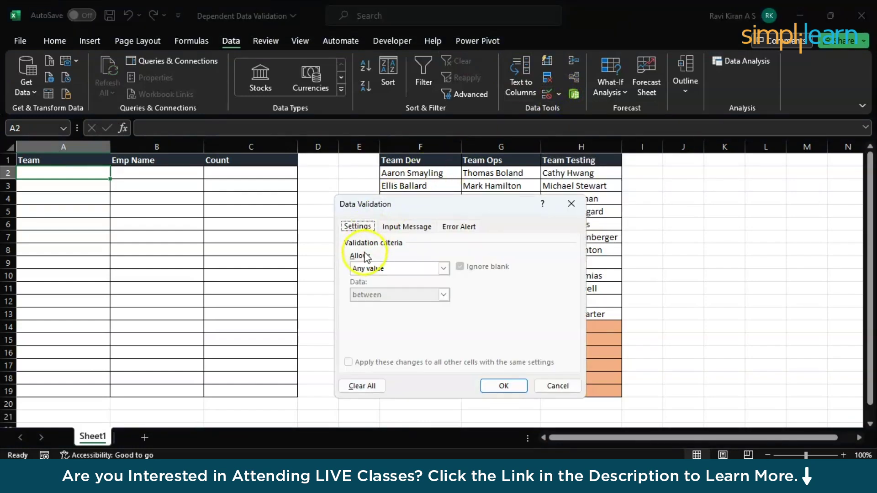
left_click(369, 267)
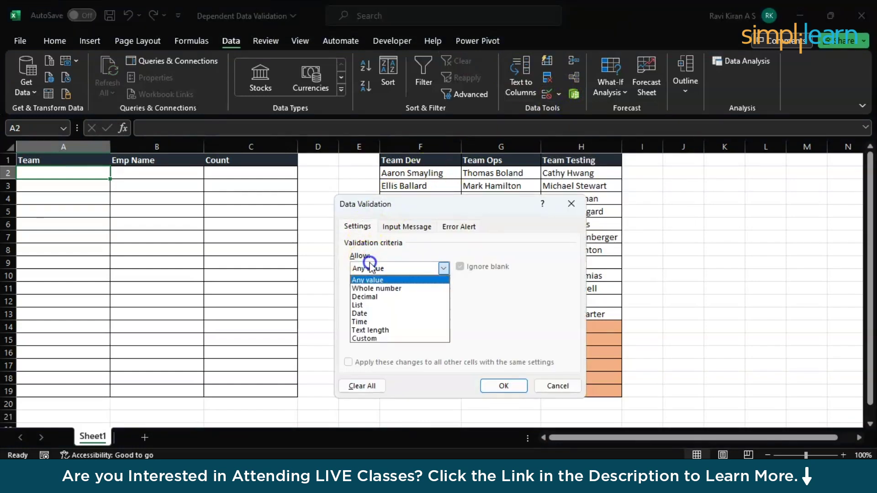
left_click(364, 305)
left_click(366, 320)
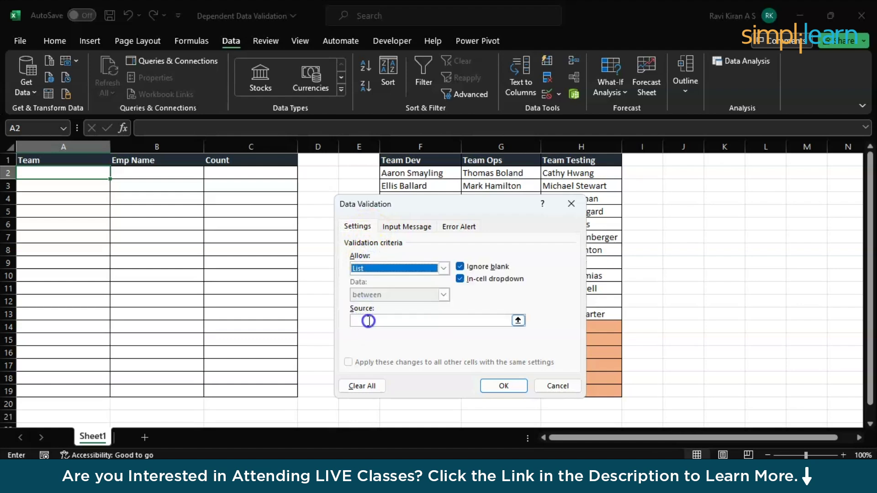
left_click_drag(417, 163, 563, 157)
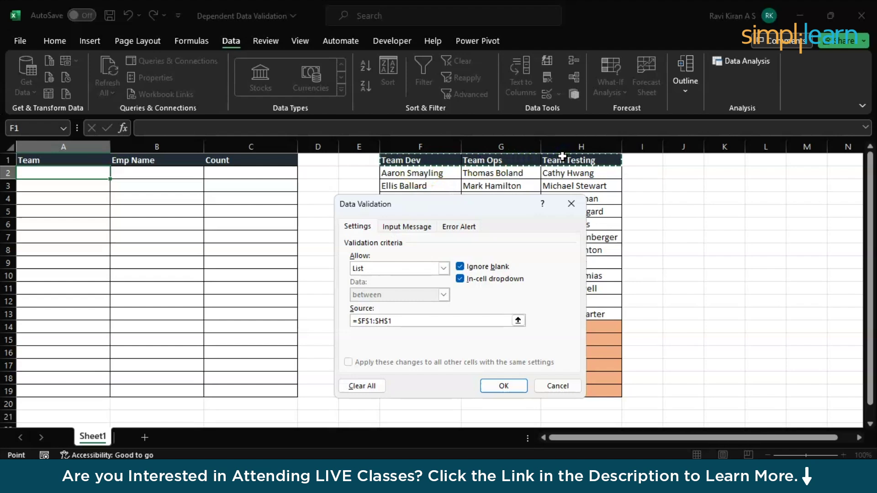
left_click(508, 385)
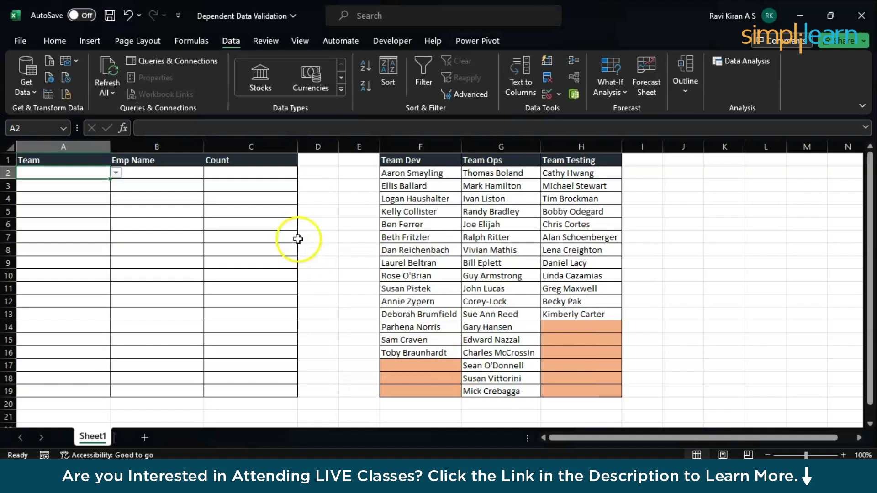
- Fill A2's team drop-down down column A through A17 and check the list in A17
left_click(115, 172)
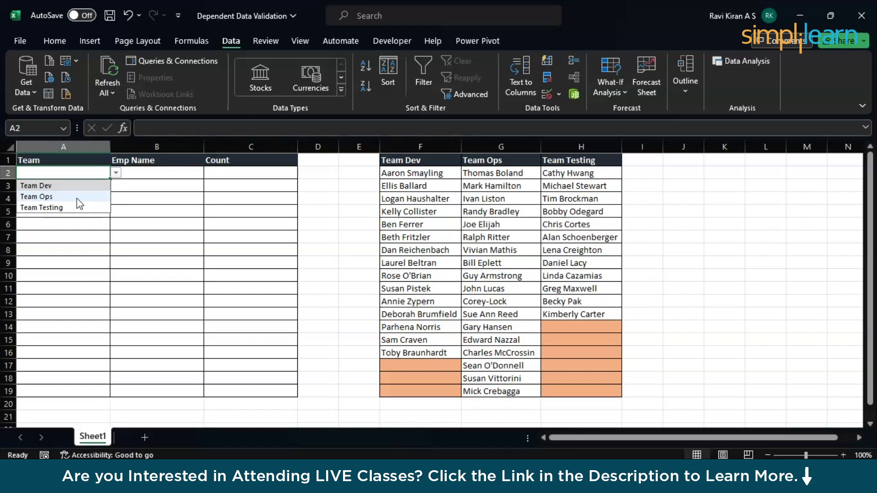
left_click(83, 177)
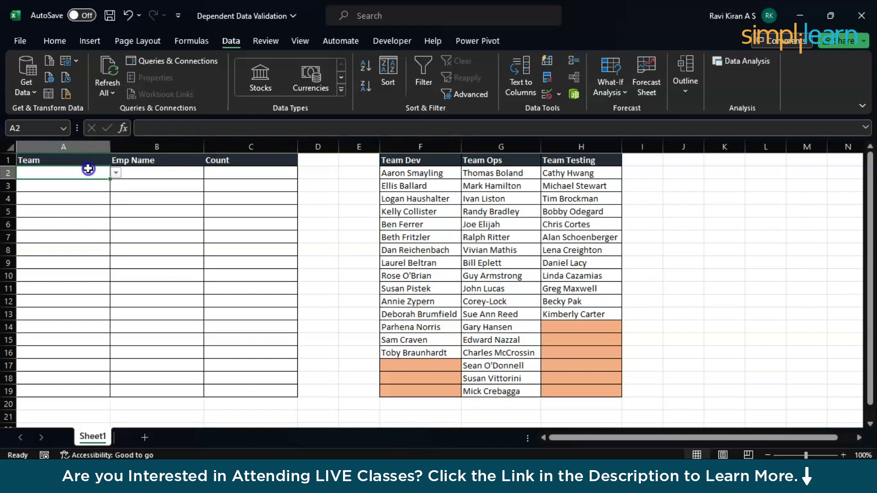
left_click_drag(110, 179, 112, 394)
left_click(90, 370)
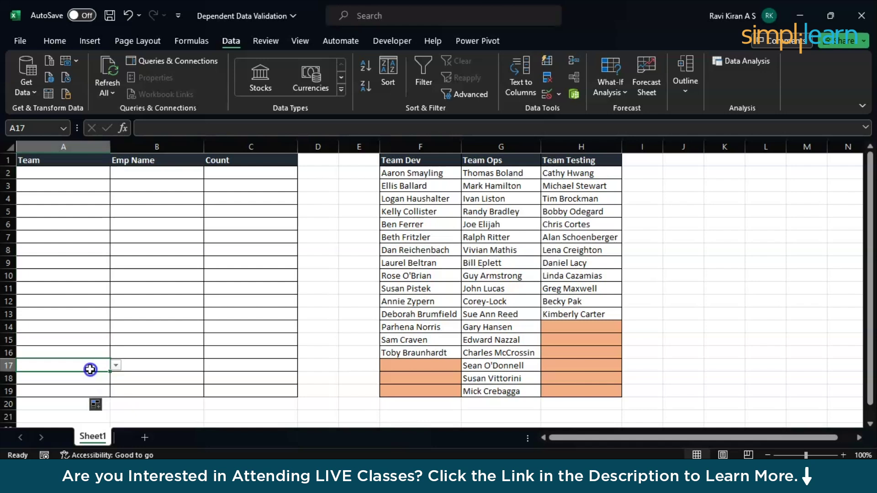
left_click(117, 365)
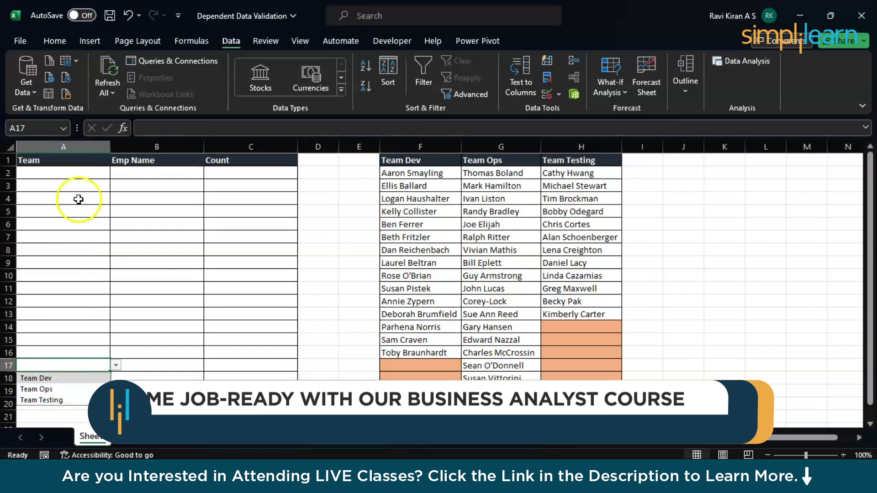
- Choose Team Testing from A2's team drop-down
left_click(83, 171)
left_click(116, 173)
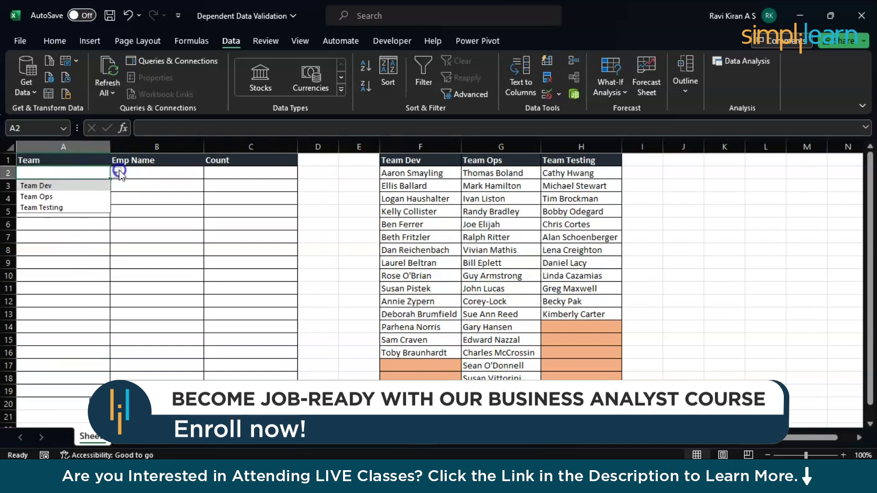
left_click(76, 208)
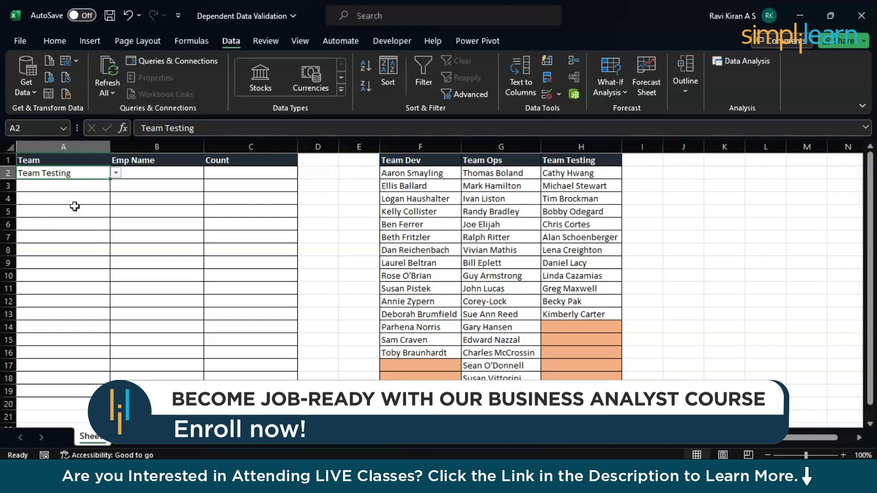
left_click(129, 170)
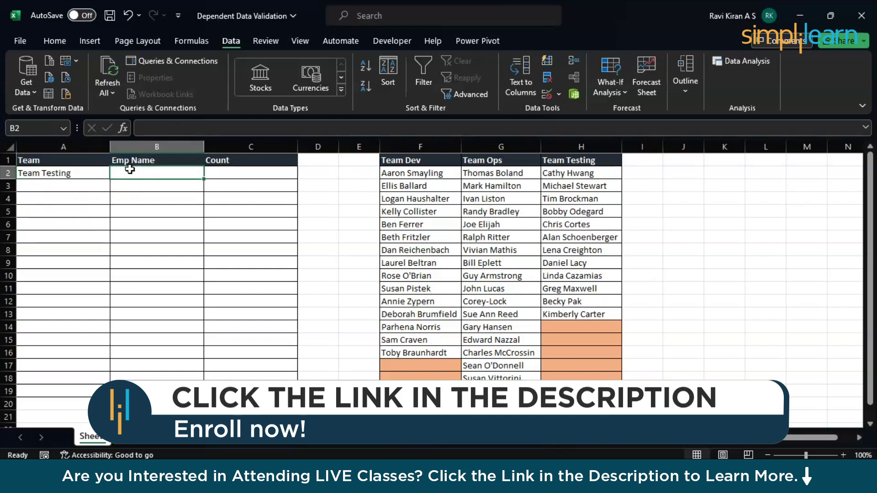
- Select H2:H13 to confirm Team Testing has 12 names, then reopen A2's drop-down
left_click(560, 174)
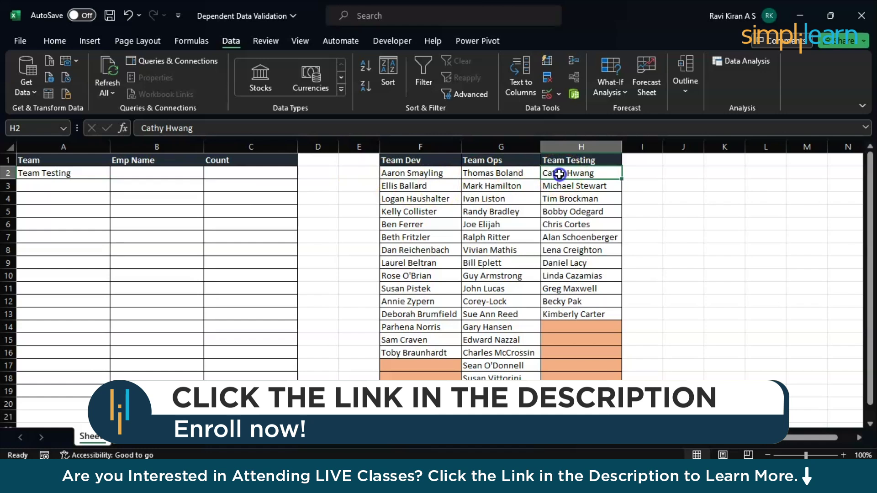
left_click_drag(560, 174, 553, 312)
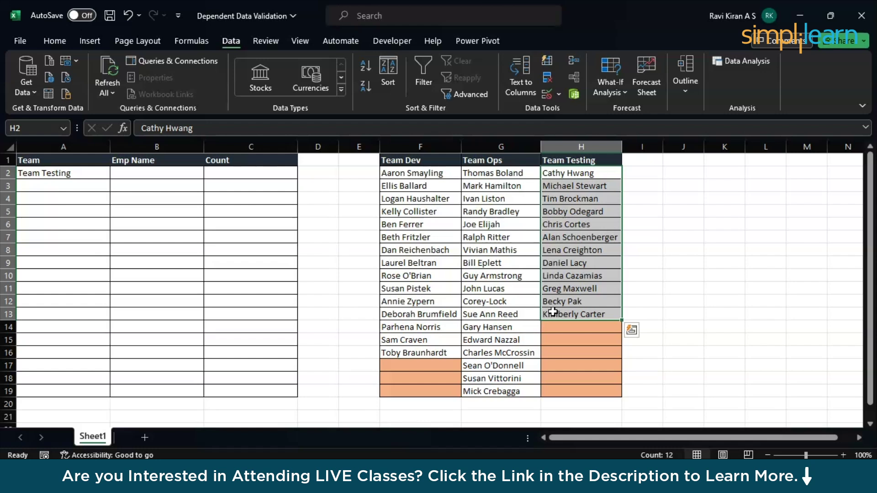
left_click(547, 174)
left_click_drag(547, 174, 548, 310)
left_click(108, 174)
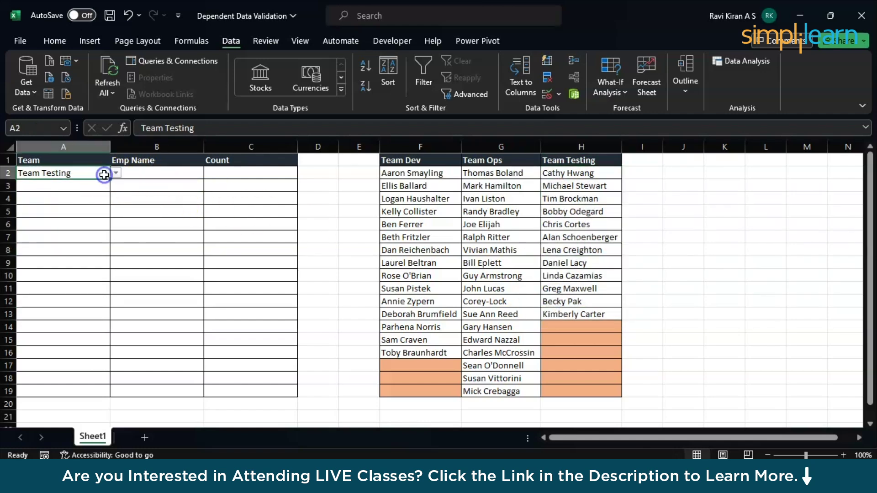
left_click(117, 173)
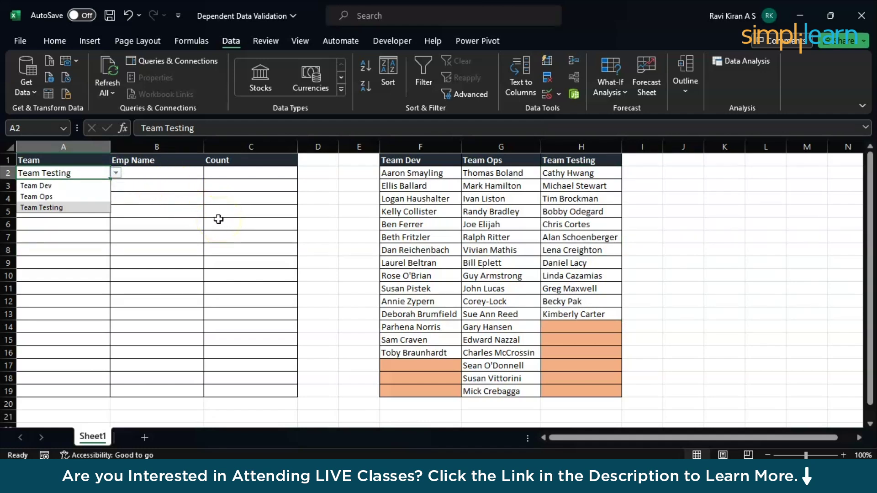
- Copy the Team Testing employee name in H6 and paste it into B2
left_click(576, 225)
key("ctrl+c")
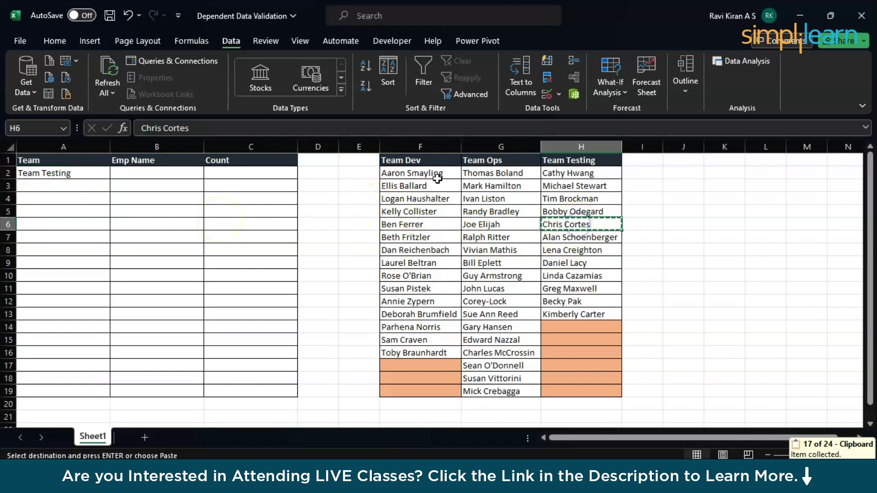
left_click(135, 173)
key("ctrl+v")
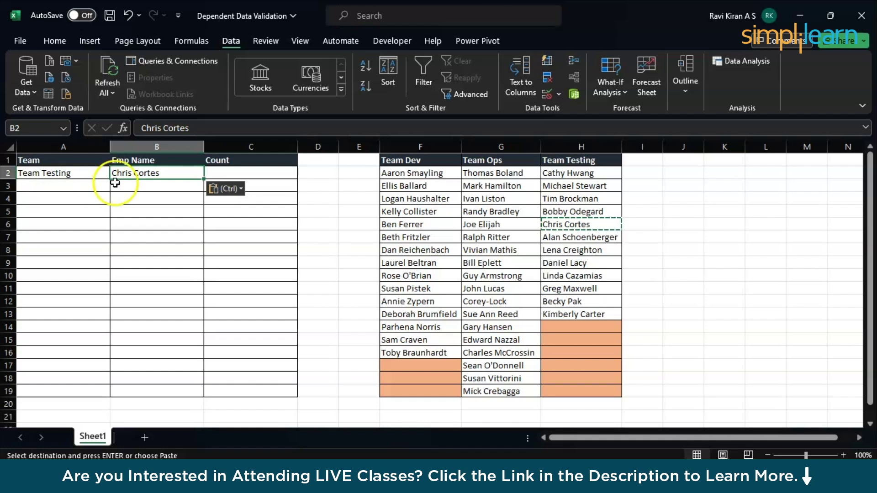
- Switch A2 to Team Dev and compare B2's name against the Team Dev list
left_click(89, 172)
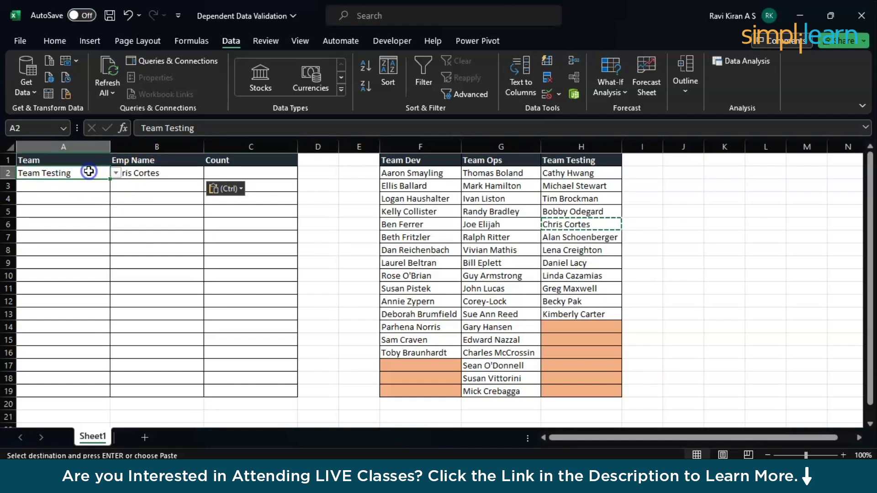
left_click(115, 174)
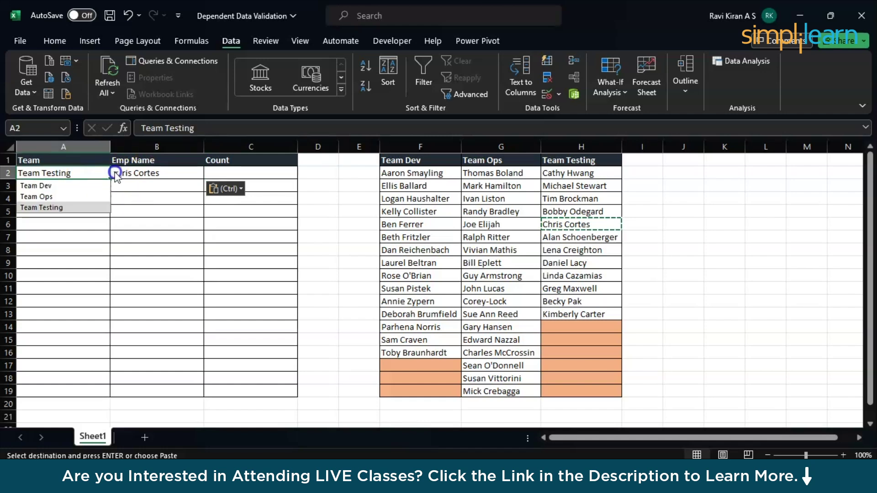
left_click(75, 186)
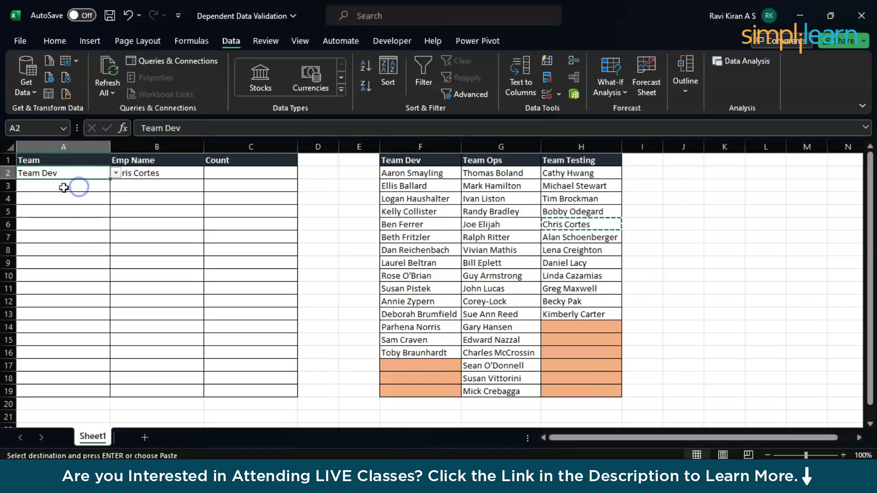
left_click(139, 173)
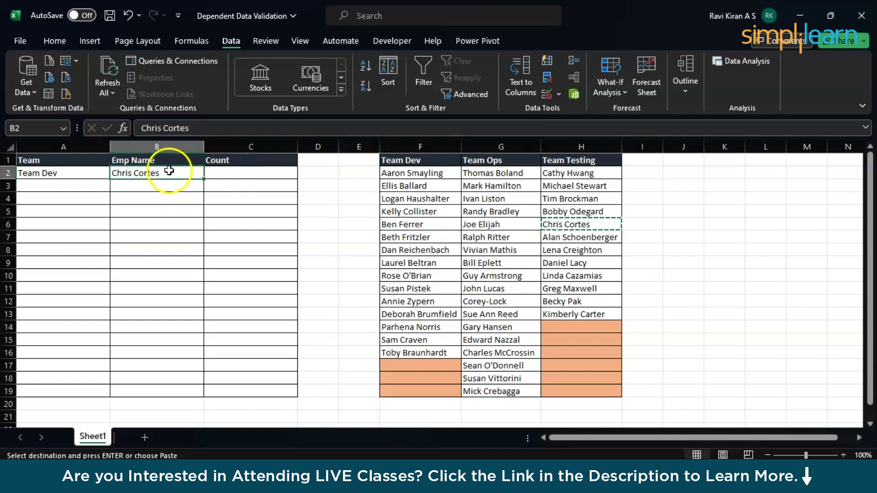
left_click(171, 173)
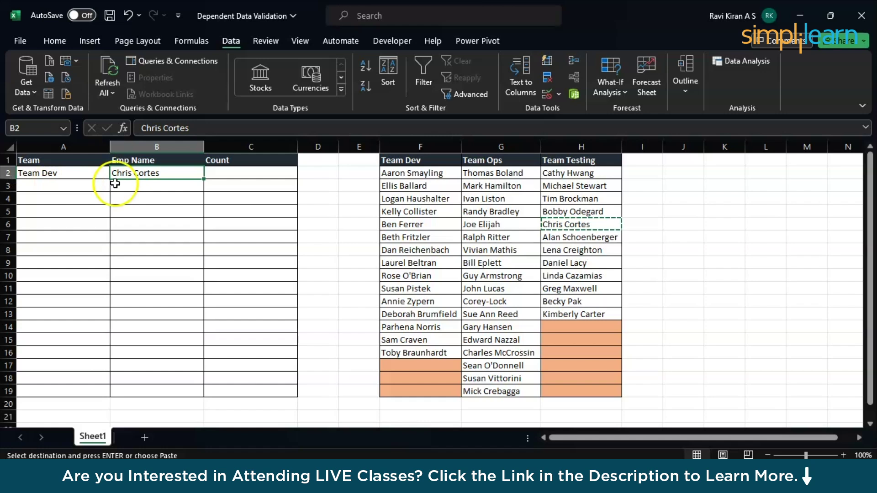
left_click(420, 179)
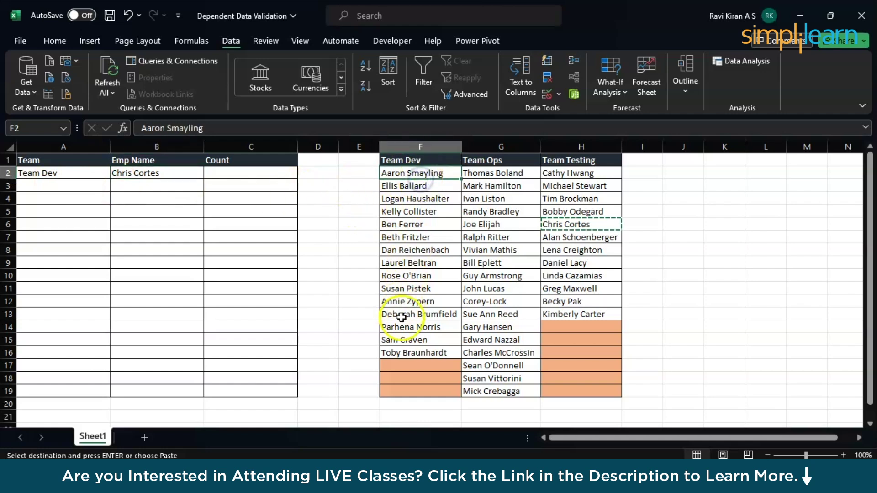
left_click(71, 176)
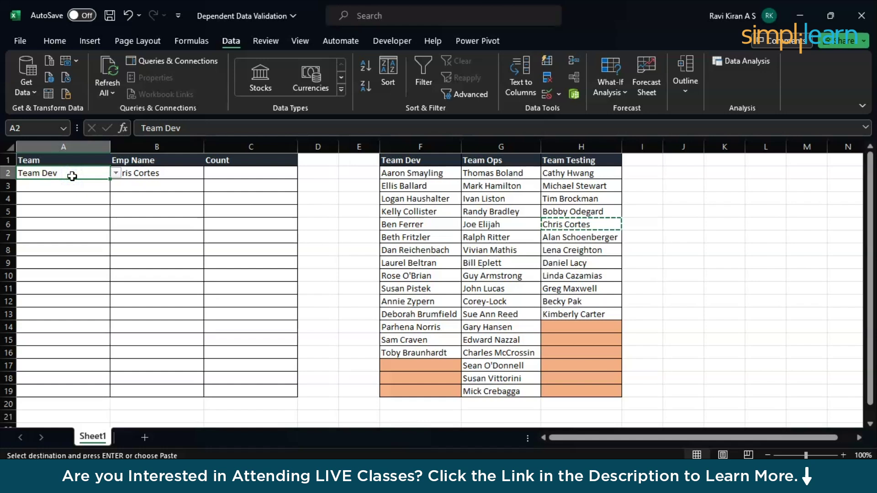
left_click(152, 178)
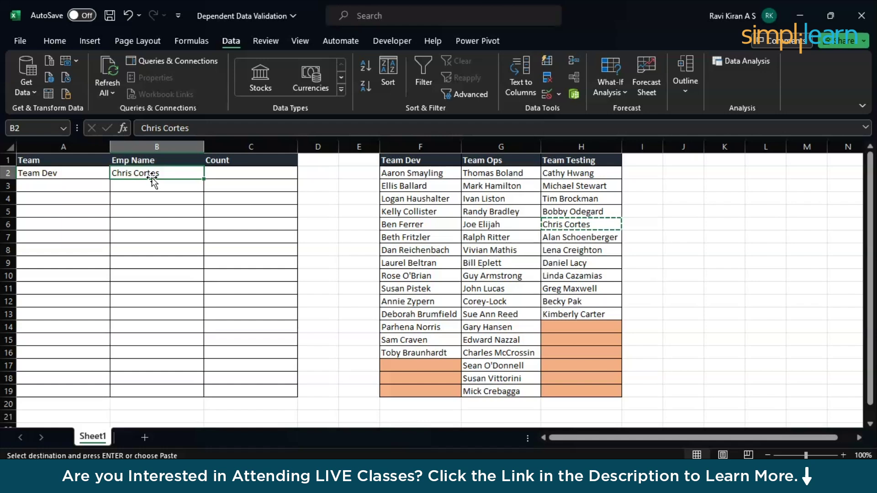
- Clear B2, check List validation settings without applying them, then start typing =off
key("Delete")
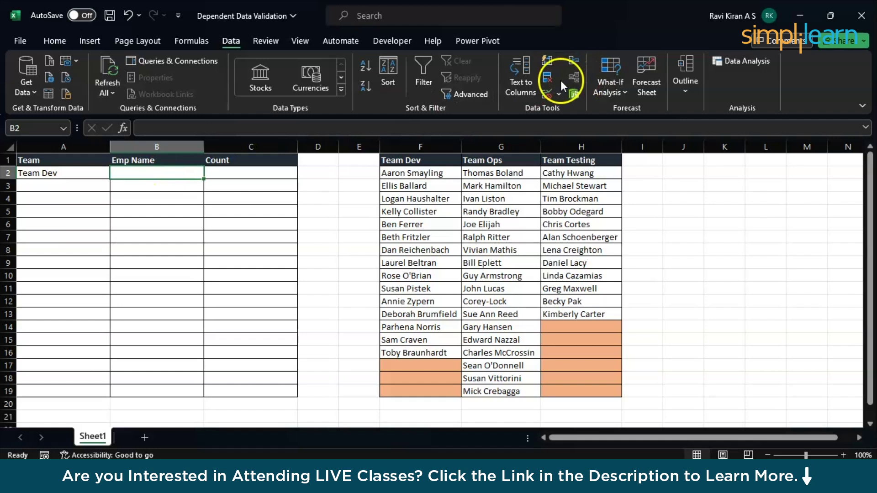
left_click(558, 93)
left_click(572, 112)
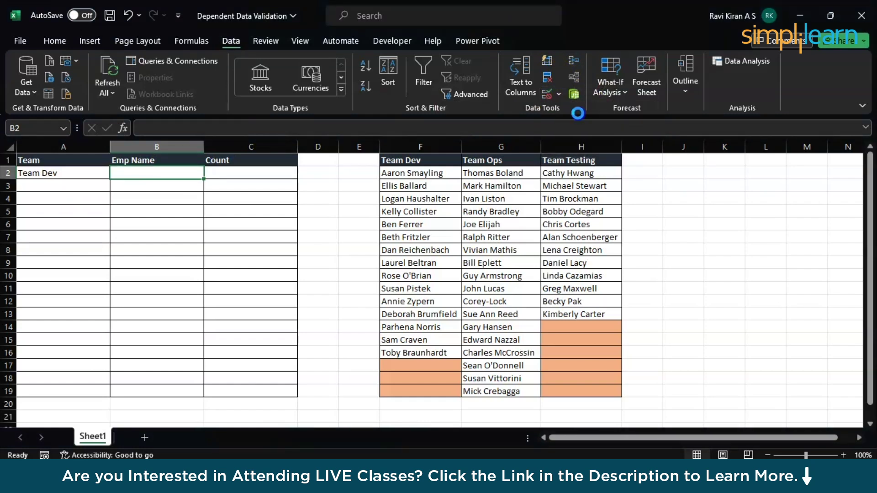
left_click(416, 267)
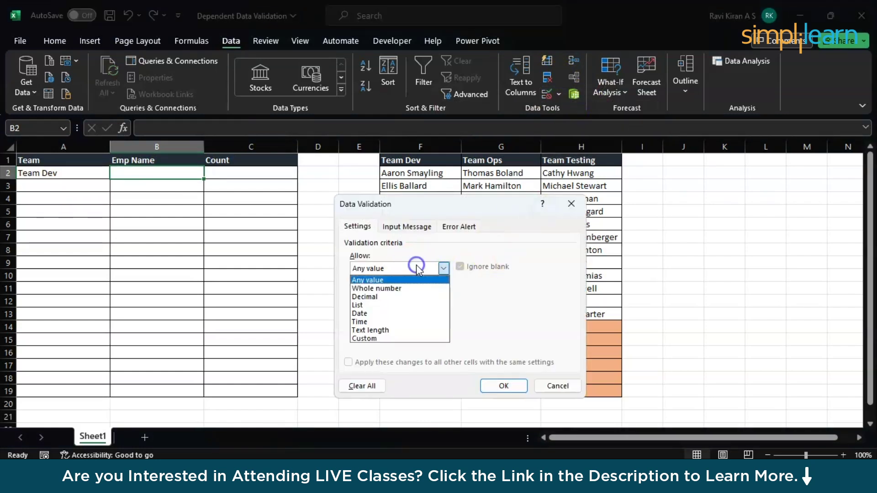
left_click(375, 310)
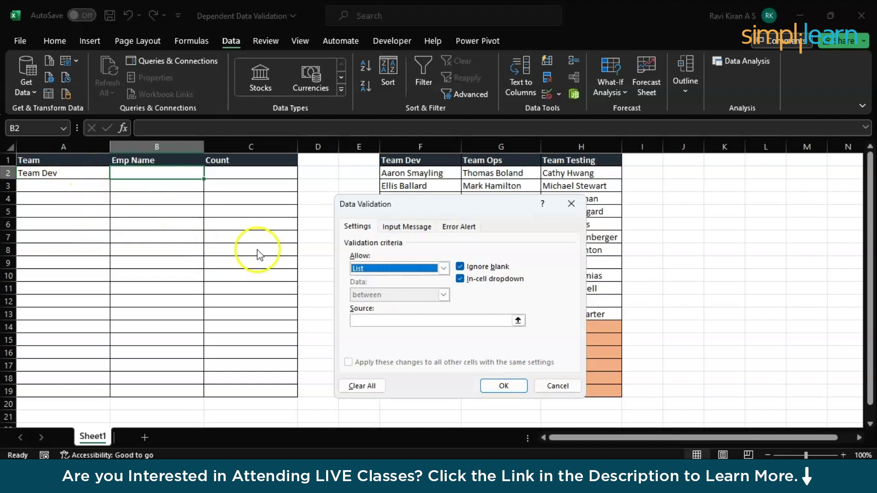
left_click(558, 386)
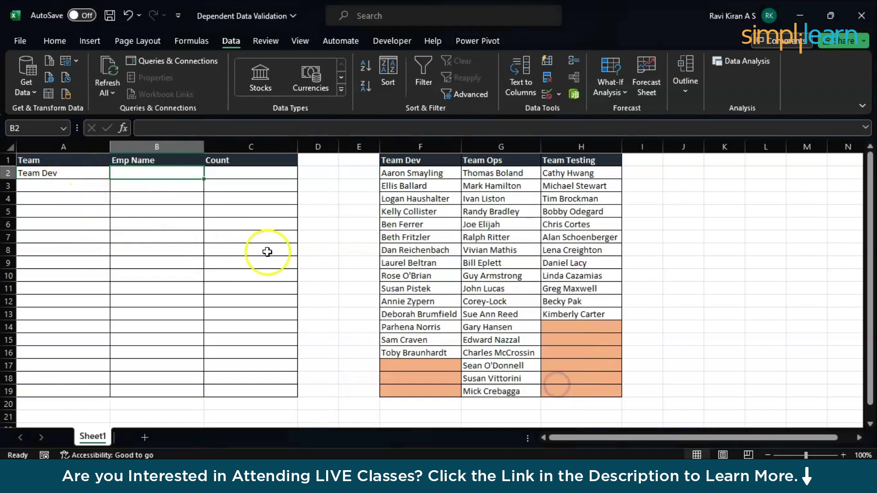
type("=")
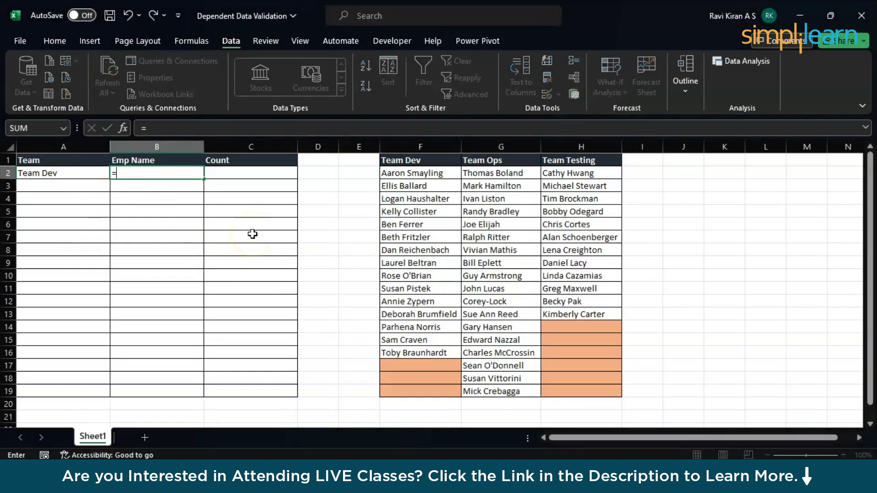
type("off")
- Build =OFFSET($F$1,1, in B2, anchoring on an absolute F1 reference
key("Tab")
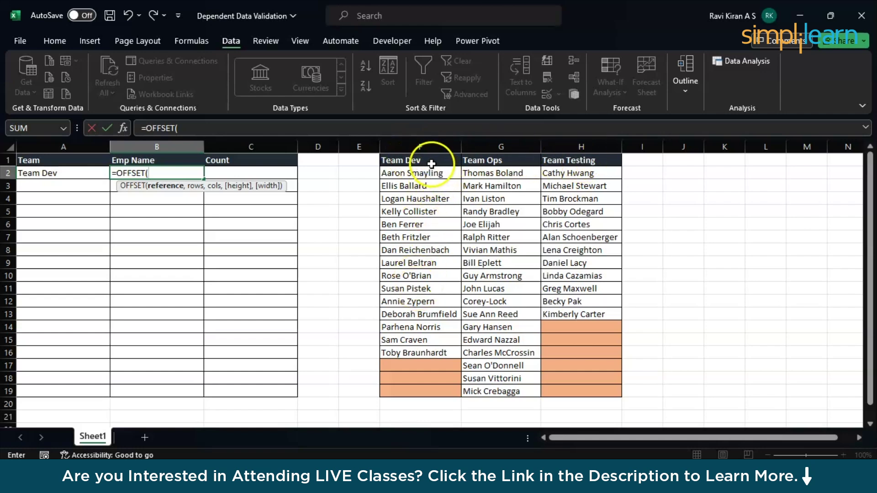
left_click(430, 163)
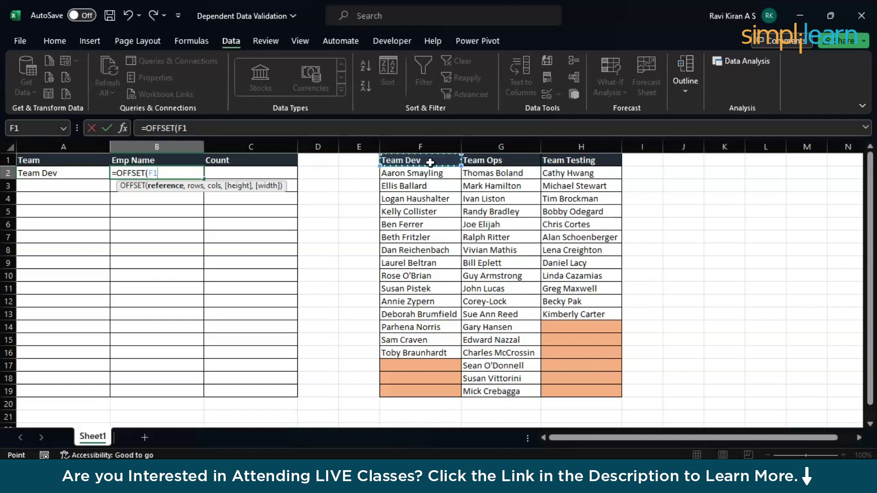
key("F4")
type(",")
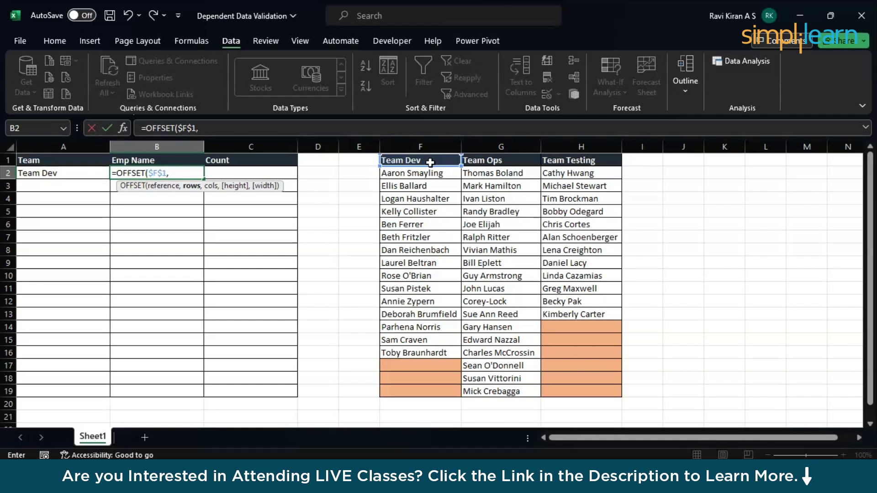
type("1,")
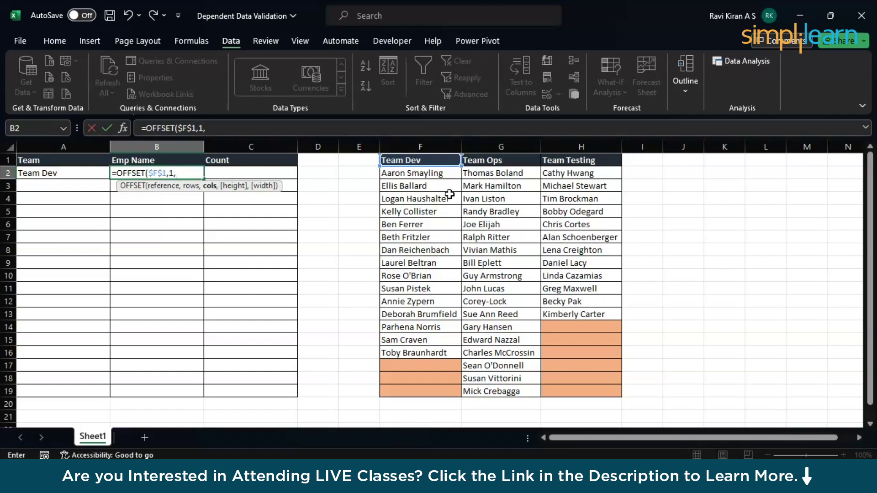
- Insert MATCH as the column argument with $A2 as its lookup value
type("ma")
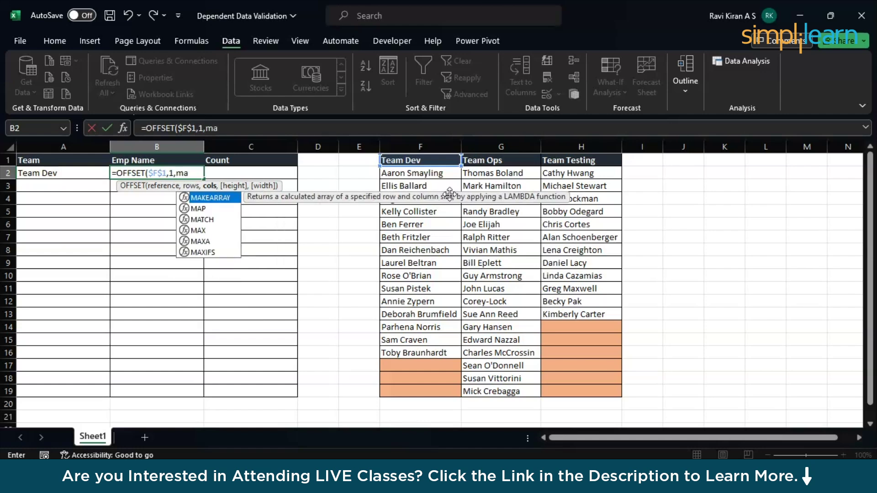
key("Down")
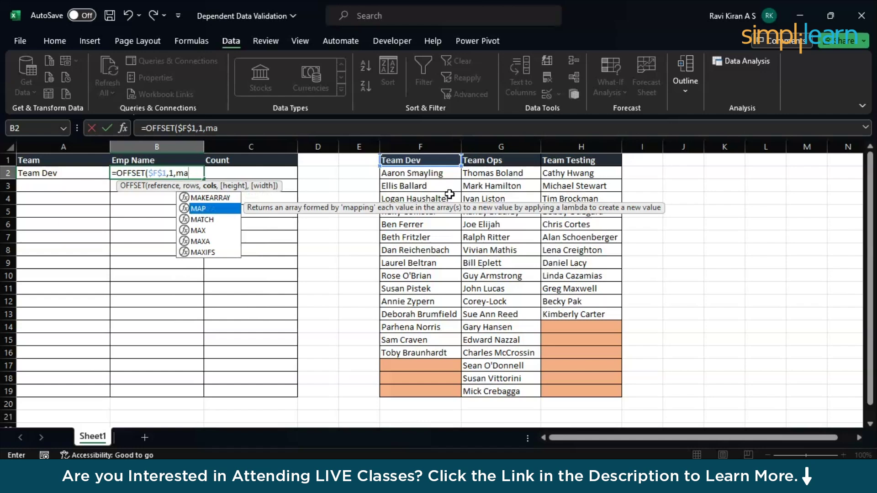
key("Down")
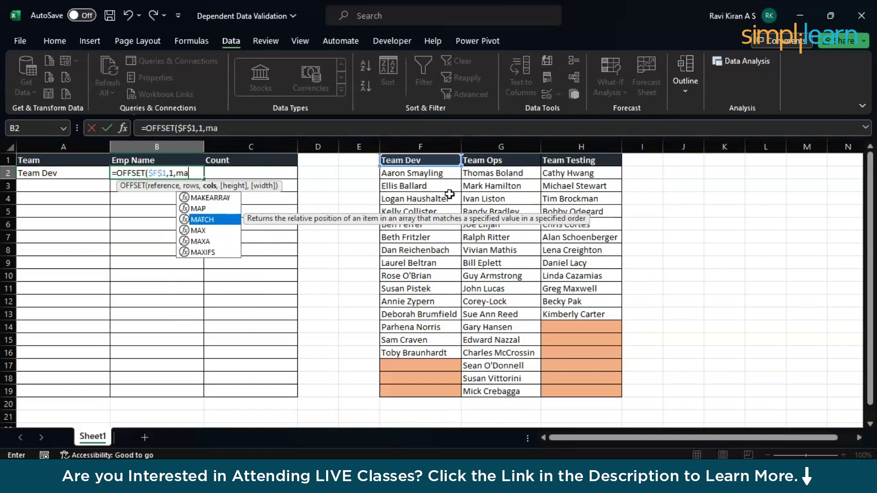
key("Tab")
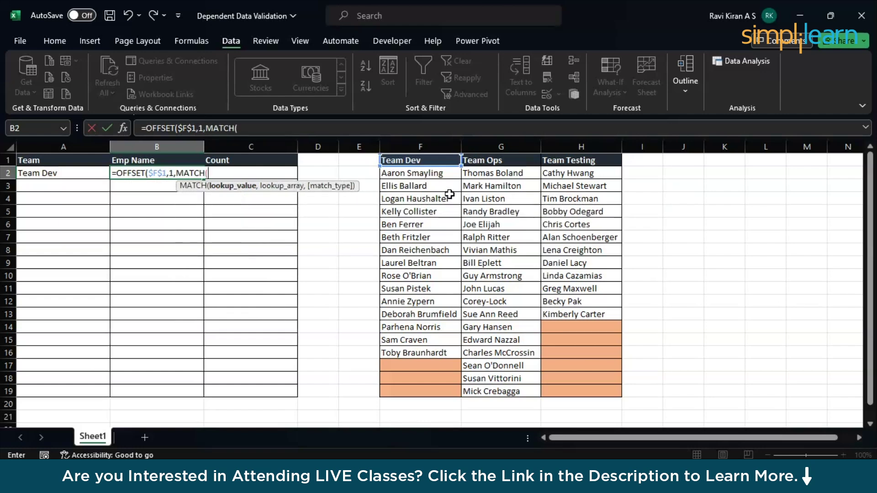
left_click(54, 173)
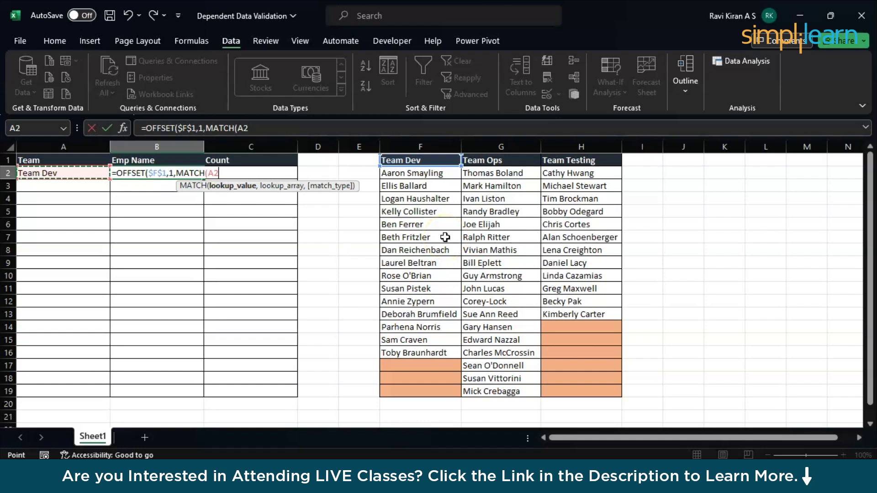
key("F4")
key("F4")
key("F4")
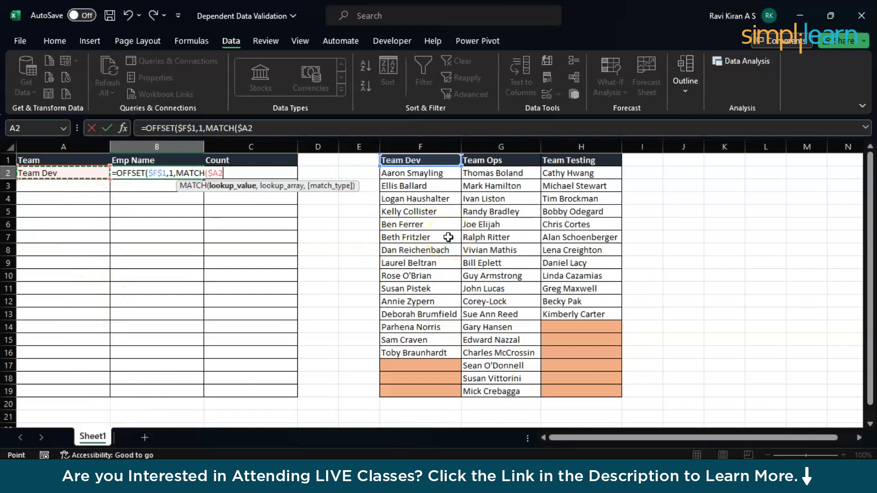
type(",")
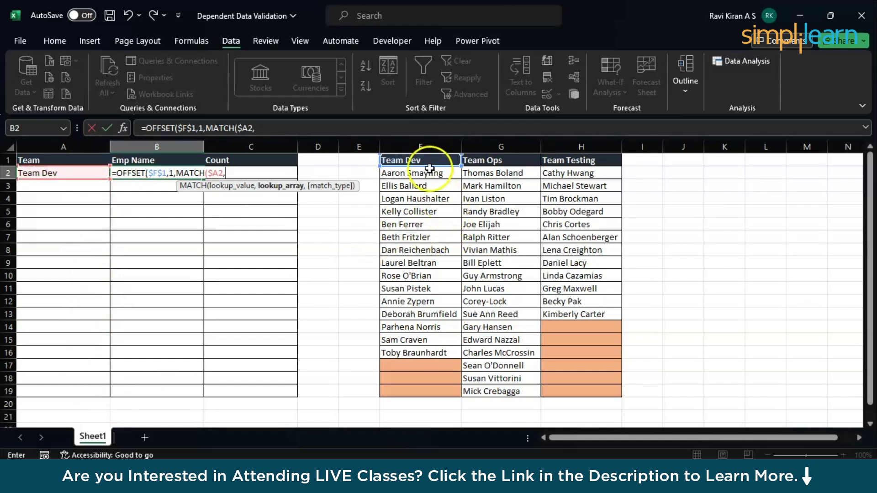
- Complete MATCH with lookup range $F$1:$H$1 and exact match 0, closing the parenthesis
left_click_drag(435, 161, 552, 165)
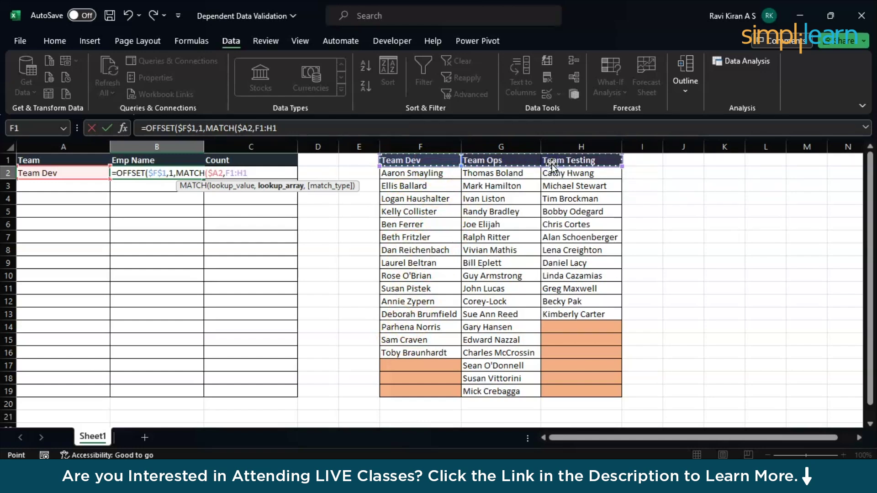
key("F4")
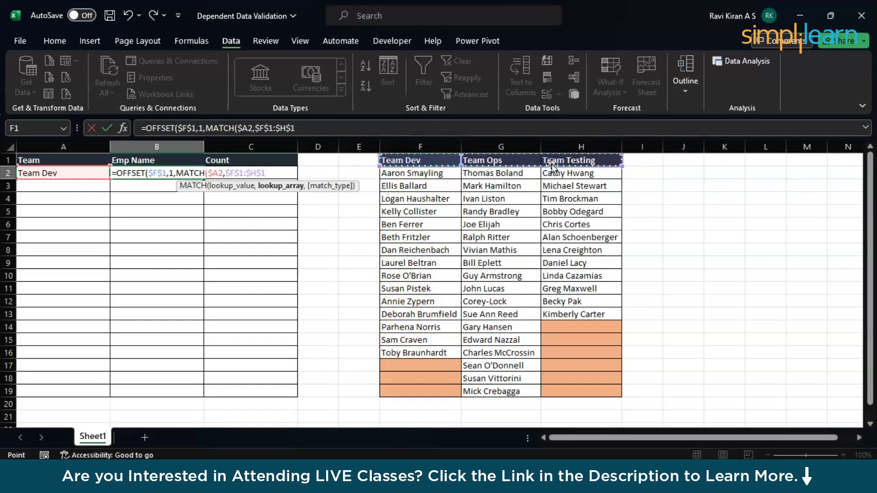
type(",")
key("Down")
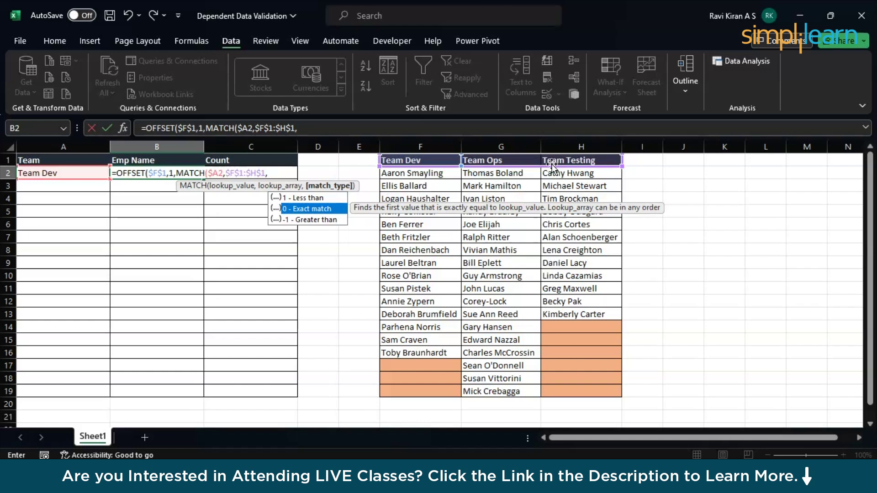
key("Tab")
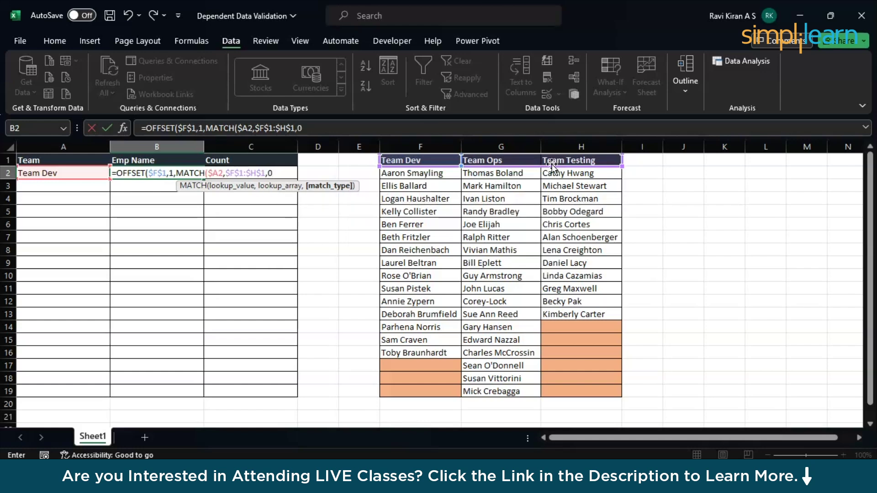
type(")")
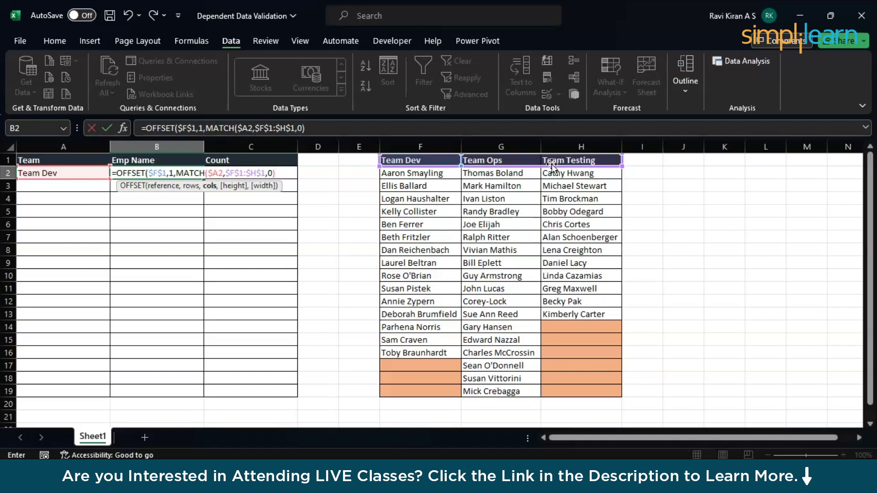
- Append -1 after the MATCH call and a comma to begin the height argument
left_click(631, 127)
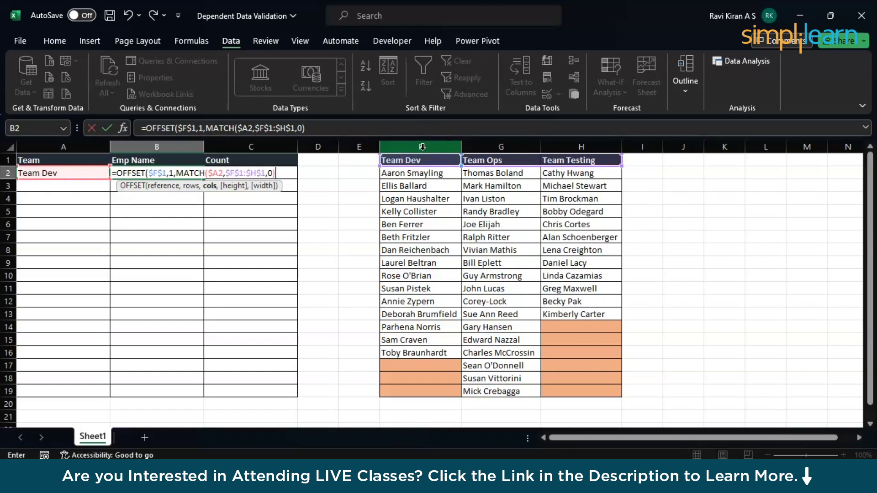
left_click(476, 143)
left_click(573, 143)
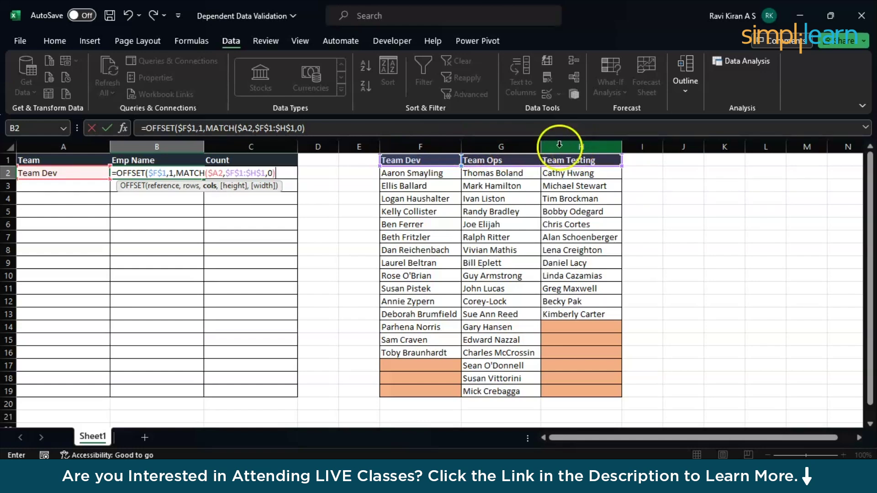
type("-1")
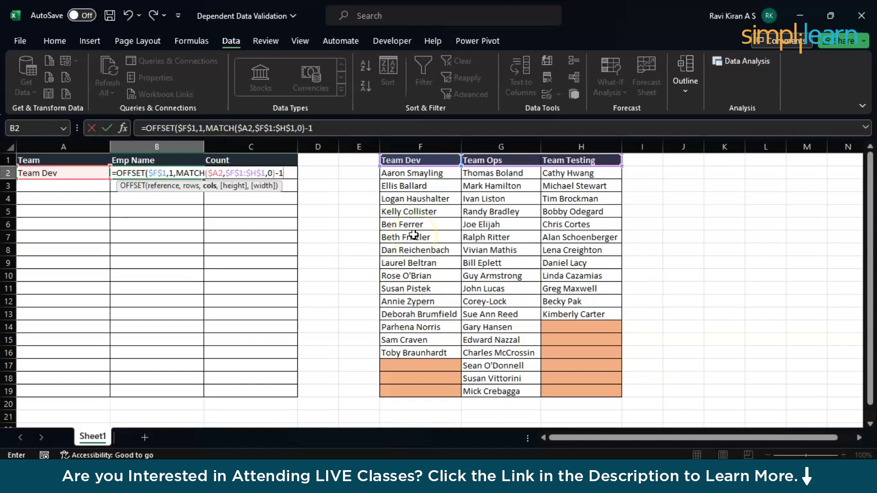
type(",")
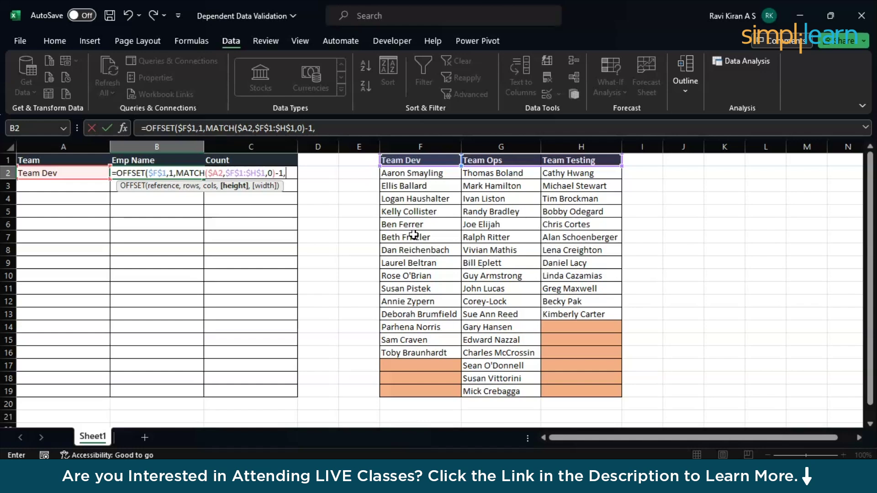
left_click(413, 167)
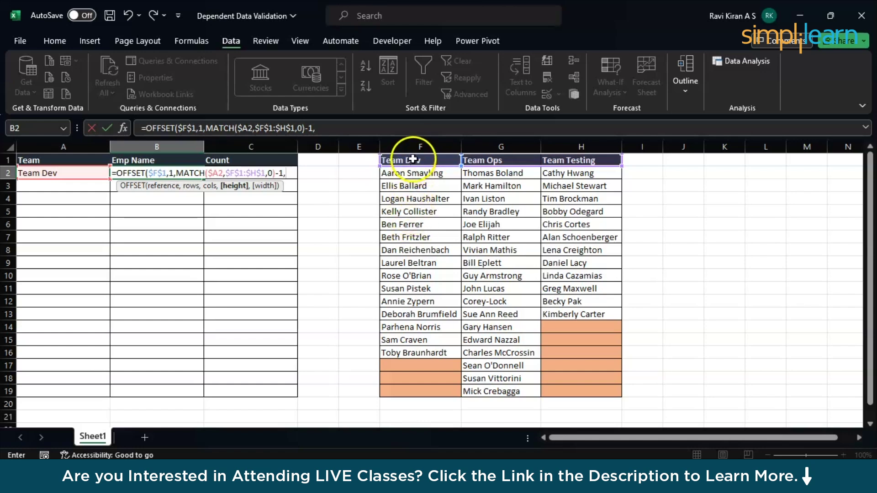
left_click(417, 148)
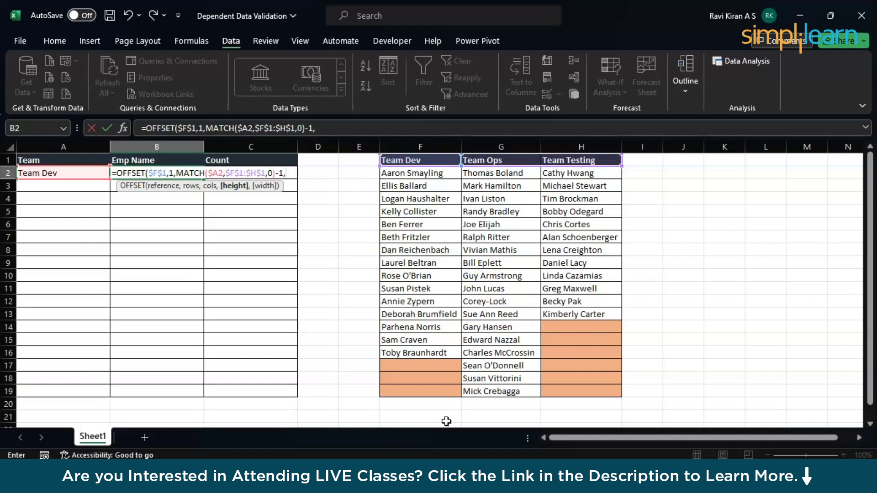
- Finish B2's OFFSET formula with a height of 19 and a width of 1 (19,1))
type("19,")
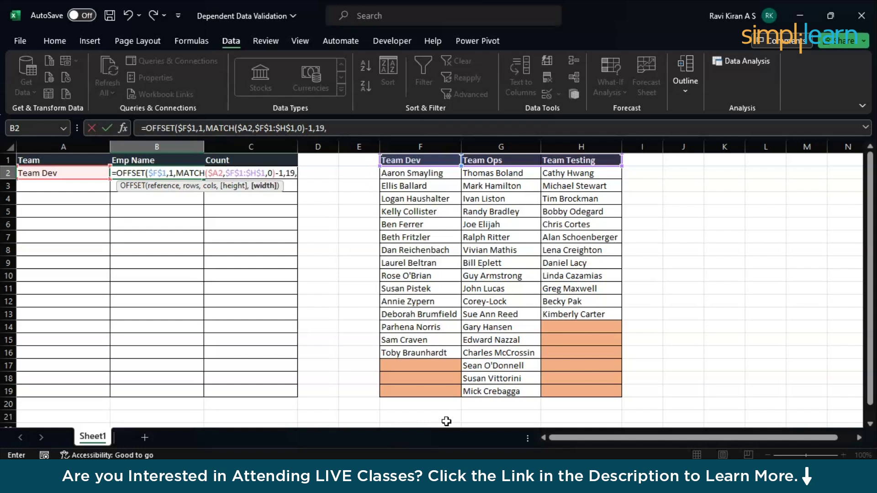
type("1)")
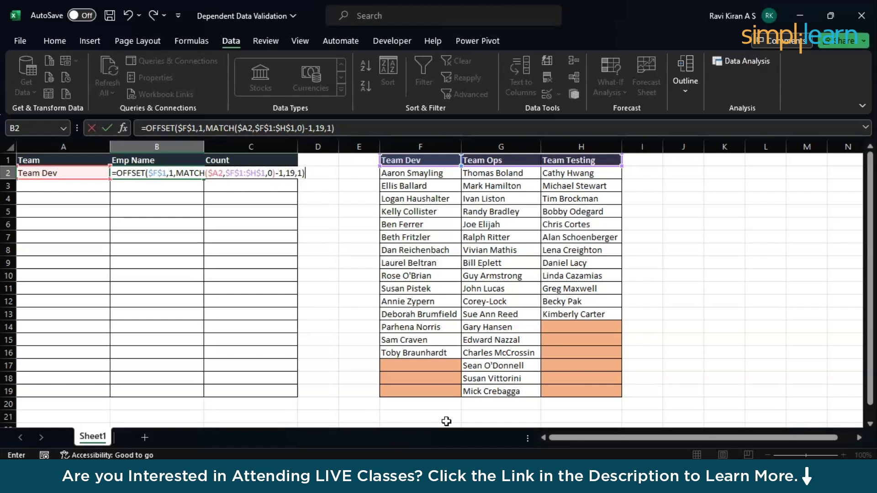
- Cut the finished OFFSET formula out of B2, leaving the cell empty
key("shift+Home")
key("ctrl+x")
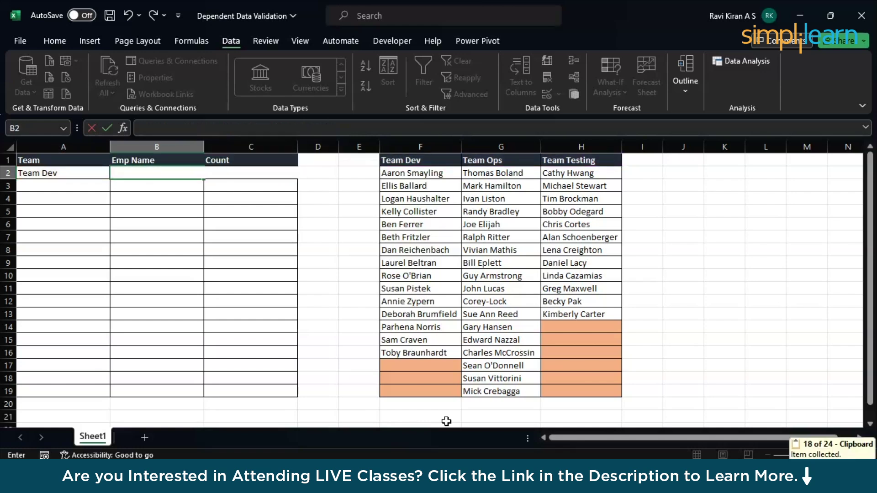
left_click(287, 379)
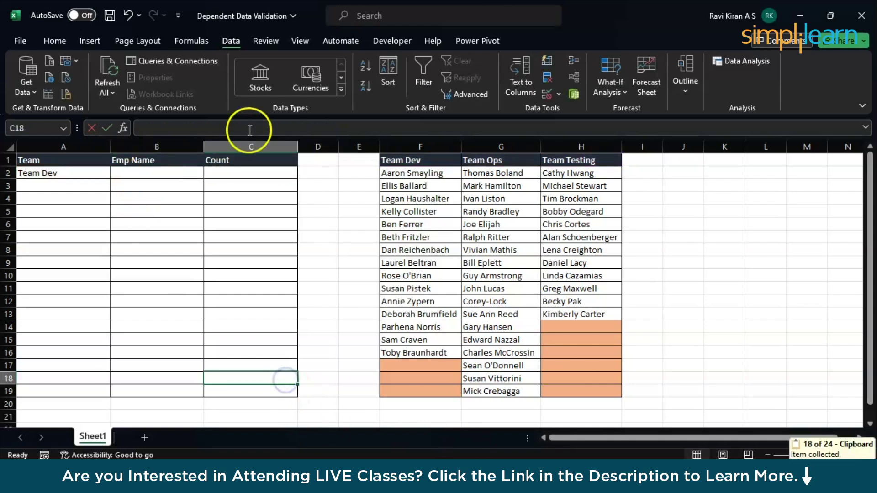
- Give B2 List data validation with the cut OFFSET formula pasted as its Source
left_click(129, 176)
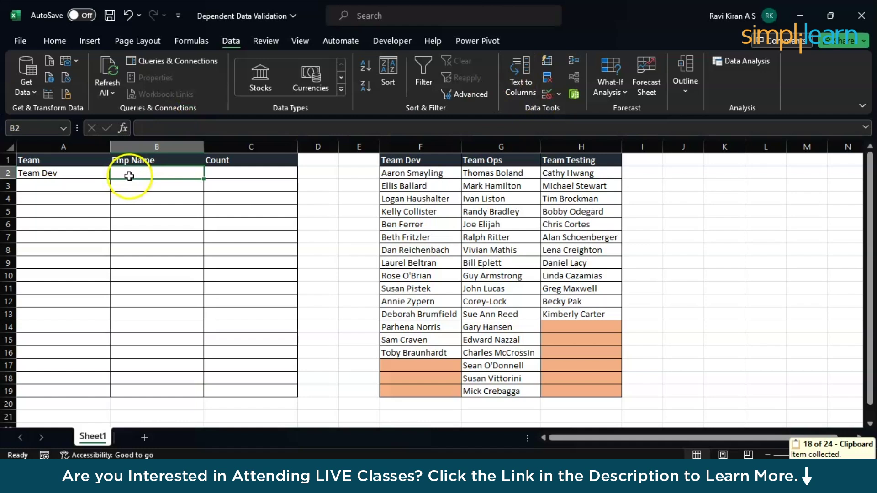
left_click(560, 92)
left_click(570, 113)
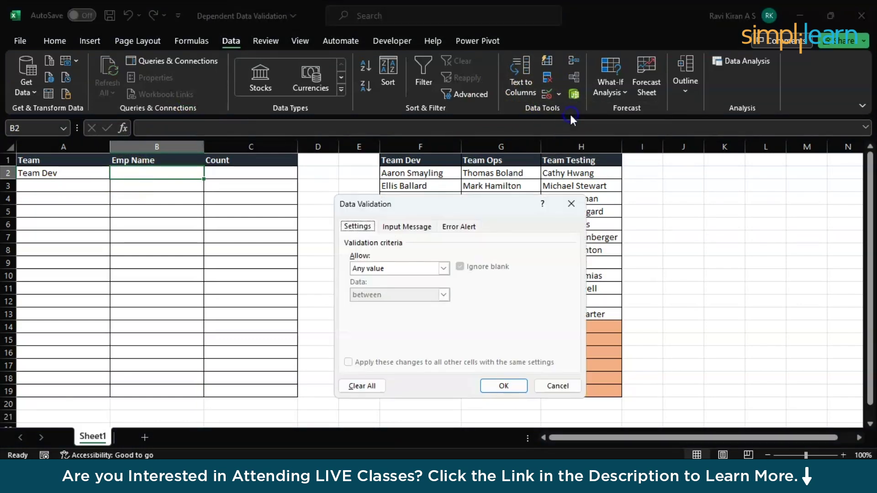
left_click(417, 265)
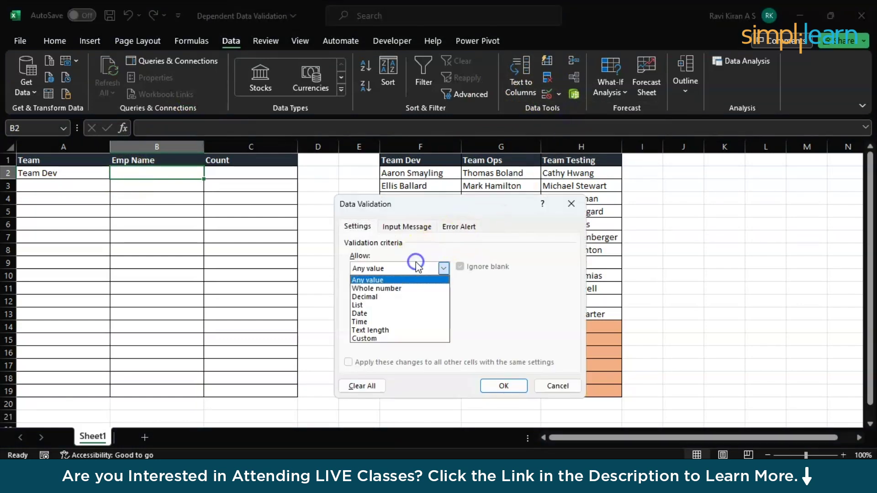
left_click(394, 305)
left_click(383, 321)
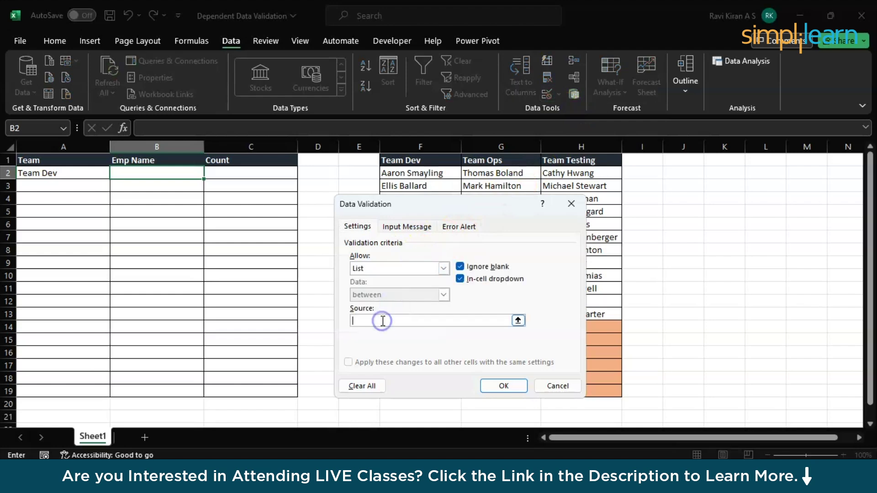
key("ctrl+v")
left_click(496, 386)
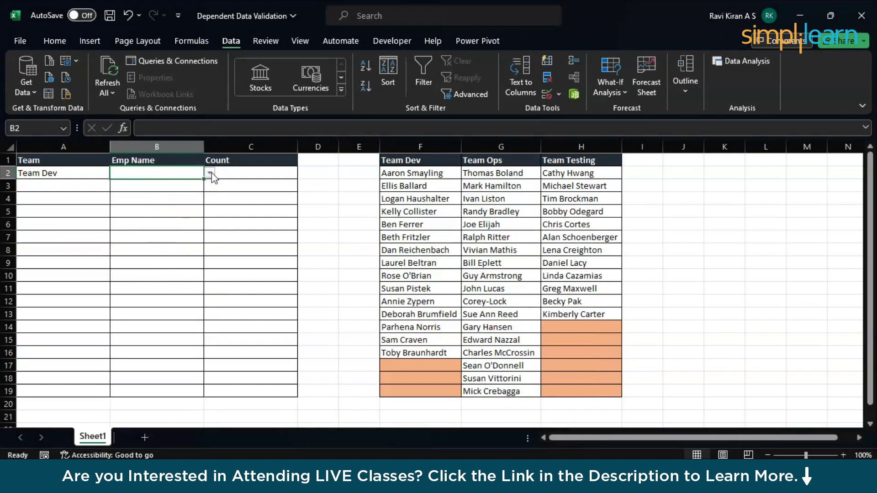
left_click(91, 172)
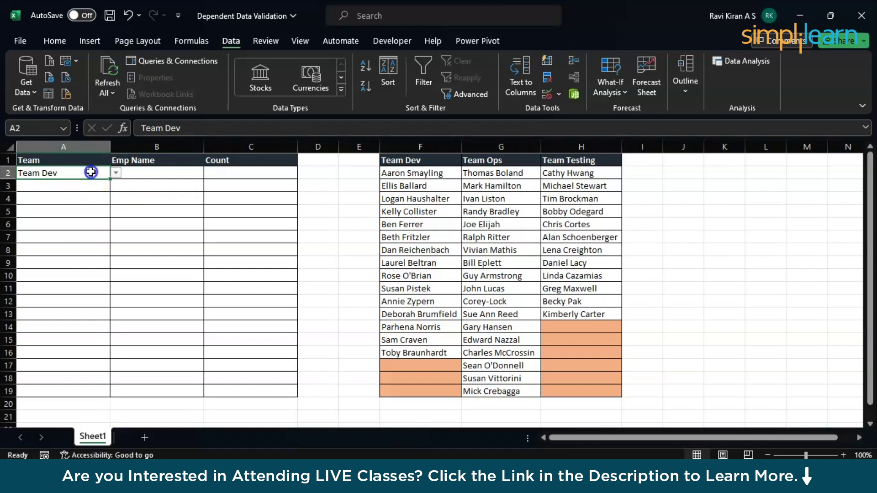
left_click(146, 171)
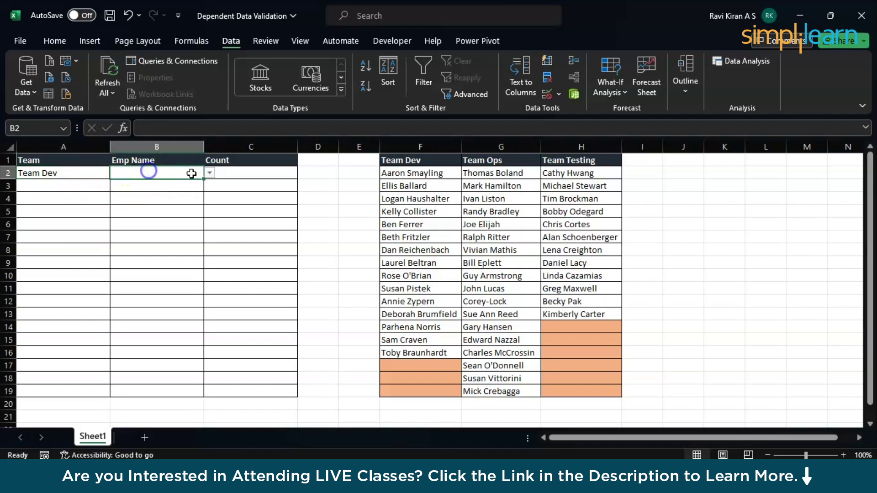
left_click(209, 174)
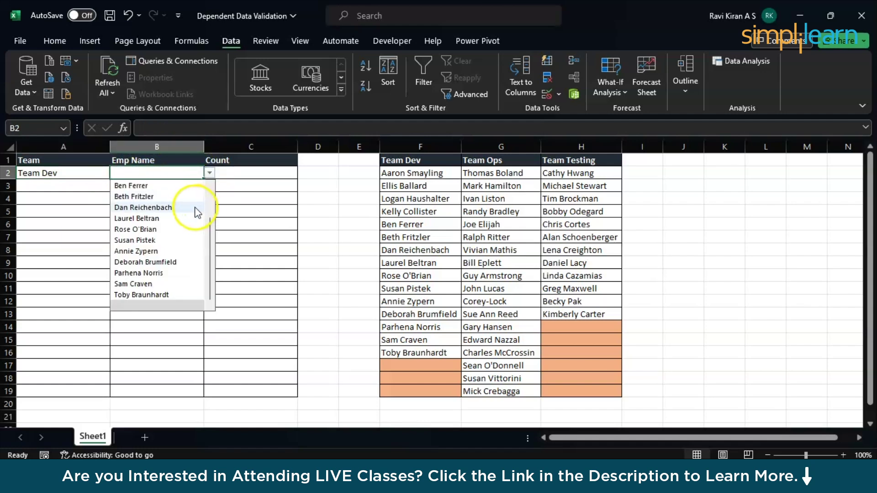
scroll(170, 204, "up", 2)
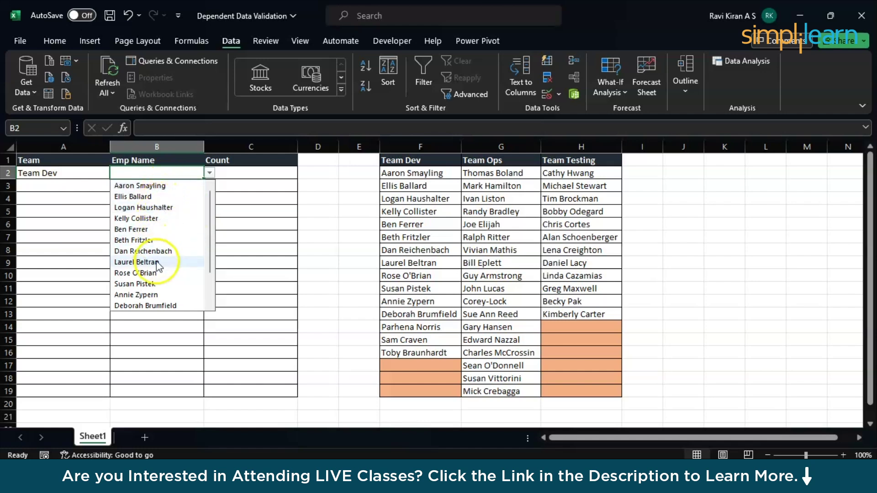
scroll(157, 266, "down", 2)
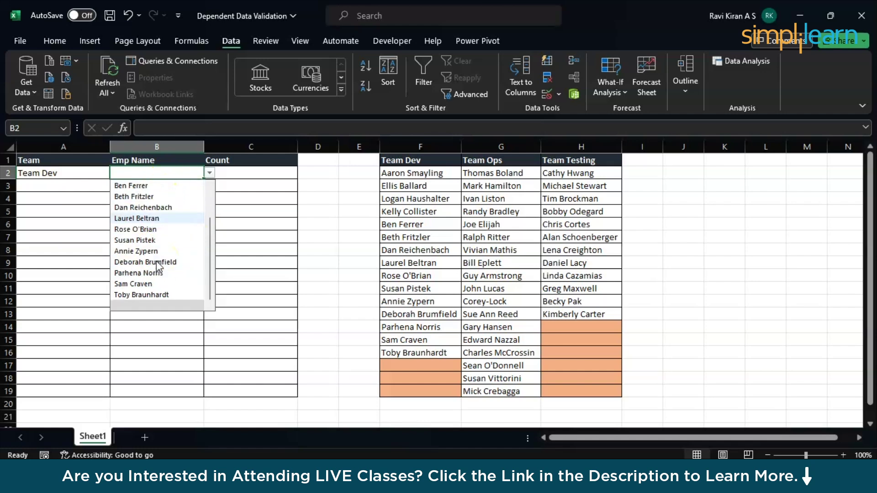
left_click(155, 295)
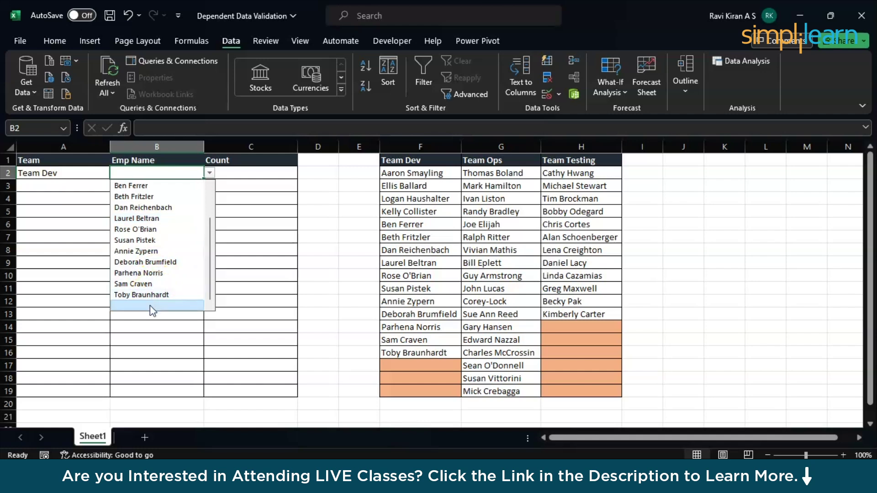
left_click(150, 306)
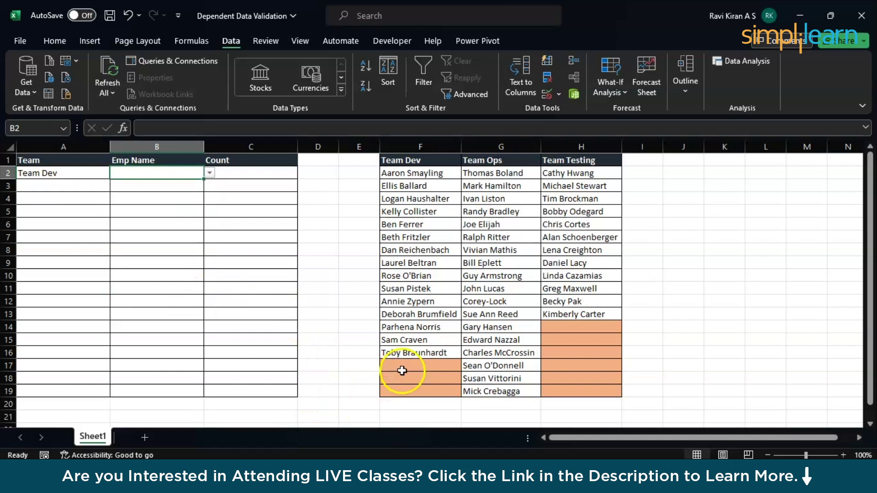
left_click_drag(402, 368, 405, 389)
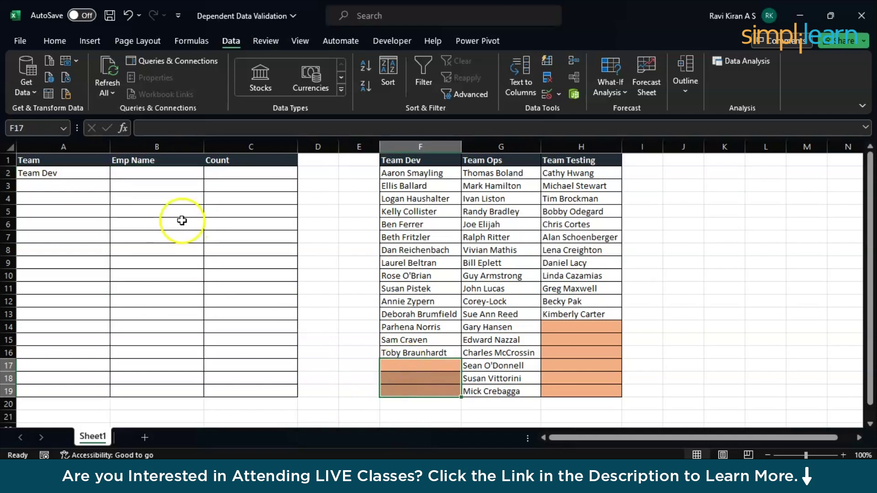
left_click(179, 170)
left_click(209, 172)
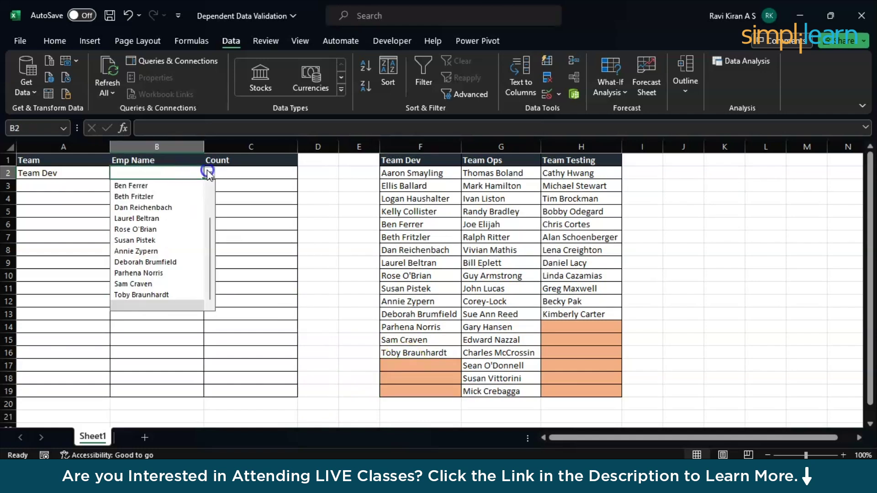
left_click(165, 304)
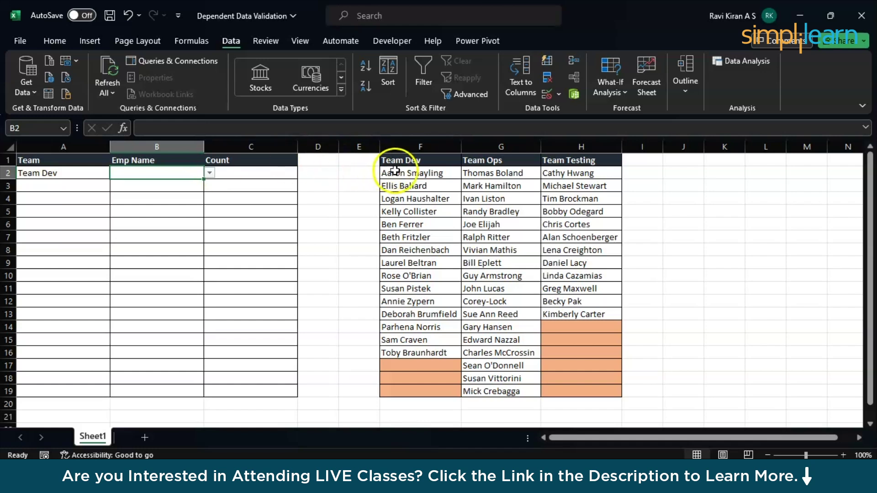
left_click_drag(396, 172, 397, 353)
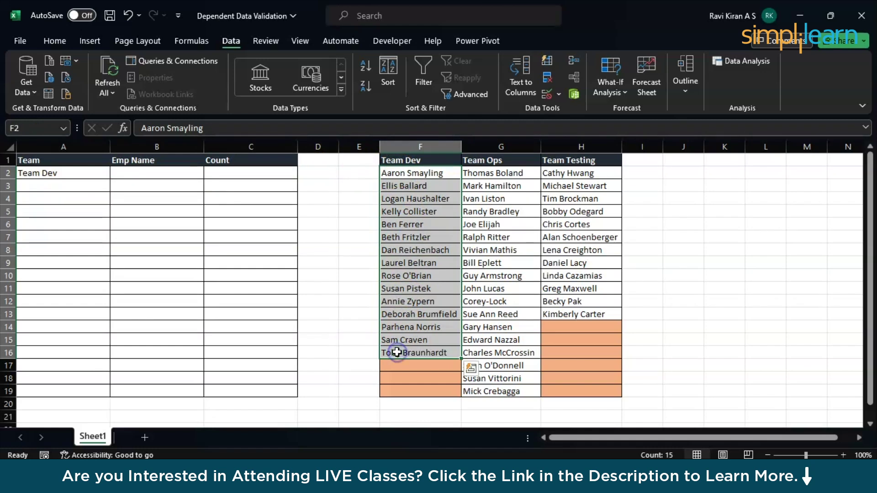
left_click(170, 179)
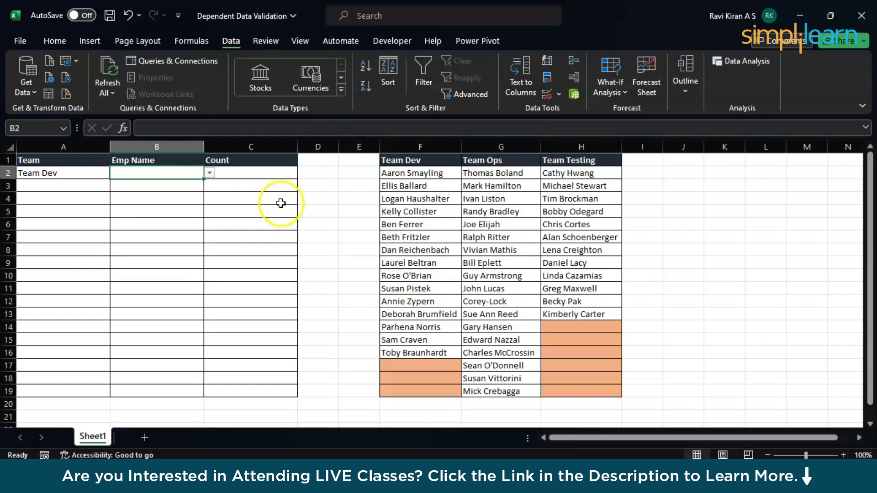
left_click(279, 179)
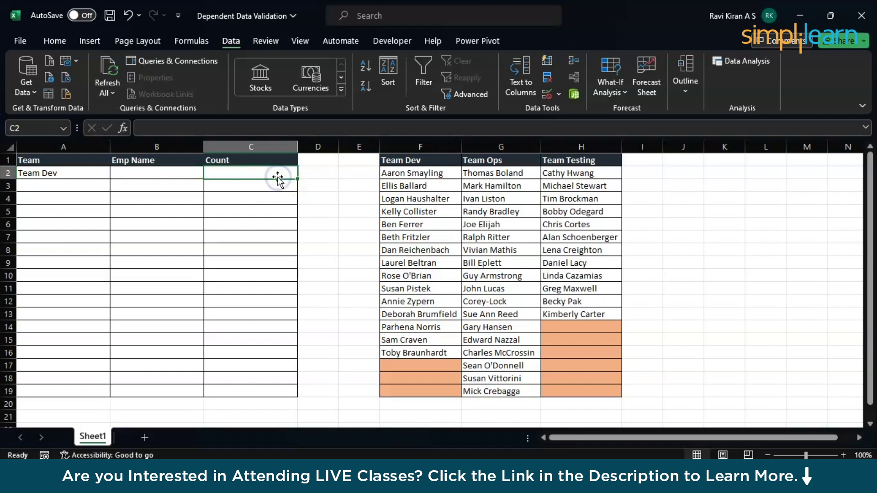
type("=coun")
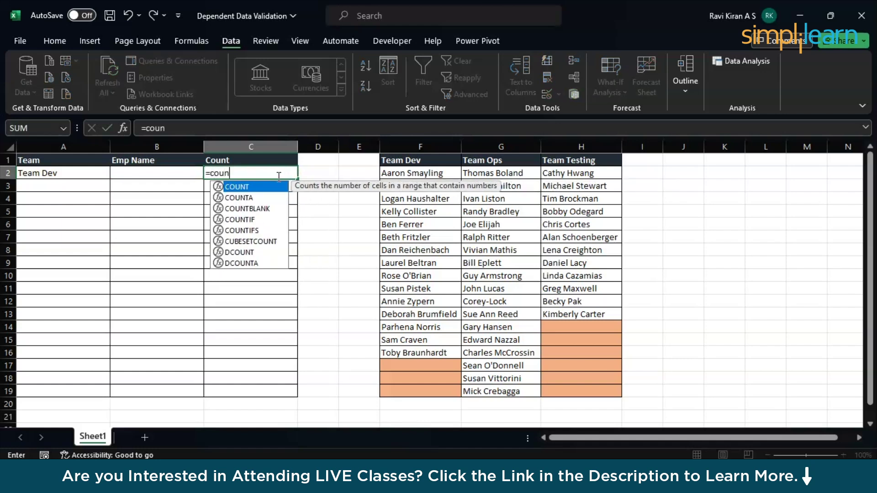
key("Down")
key("Tab")
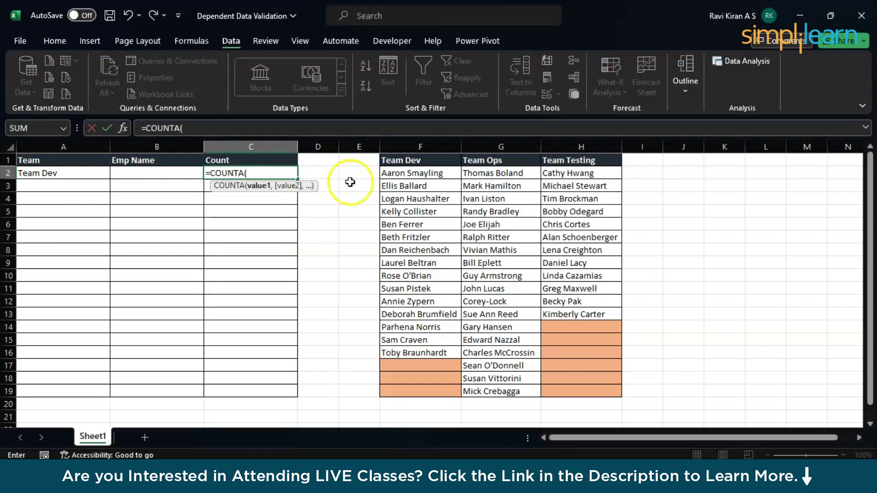
left_click_drag(393, 173, 389, 351)
key("Return")
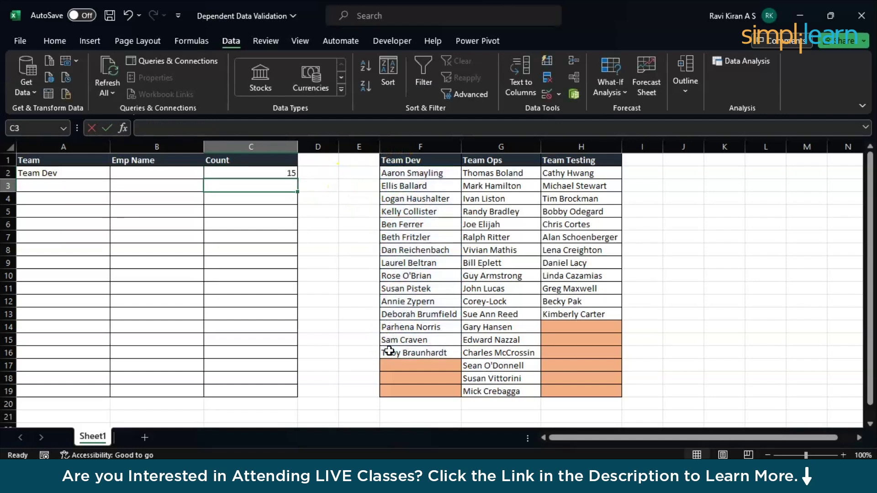
left_click(267, 173)
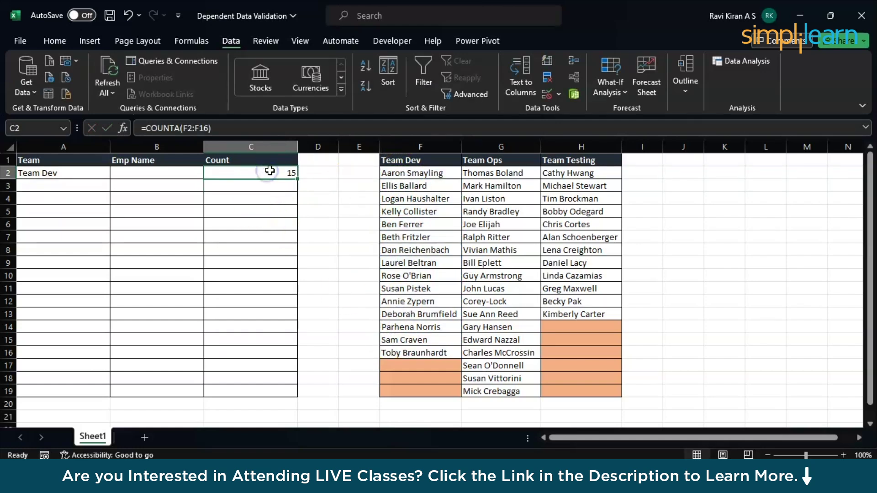
double_click(269, 172)
left_click(236, 221)
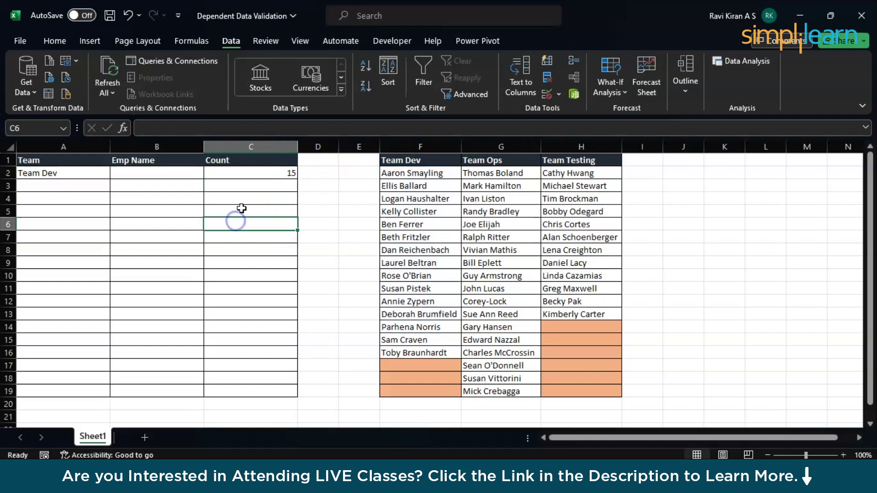
left_click(248, 186)
type("=co")
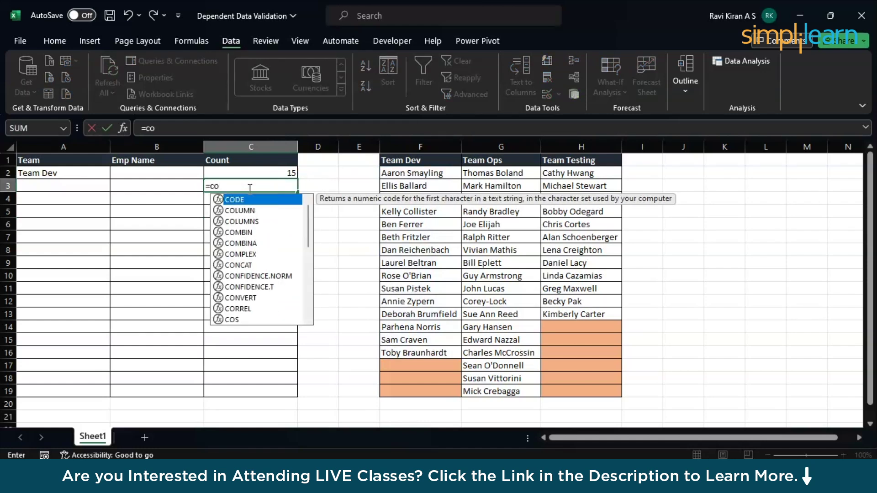
type("unt")
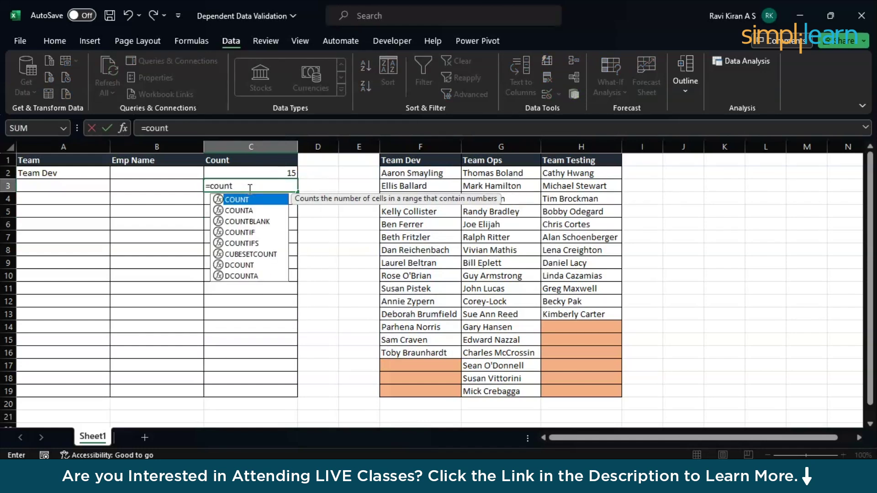
type("a")
key("Tab")
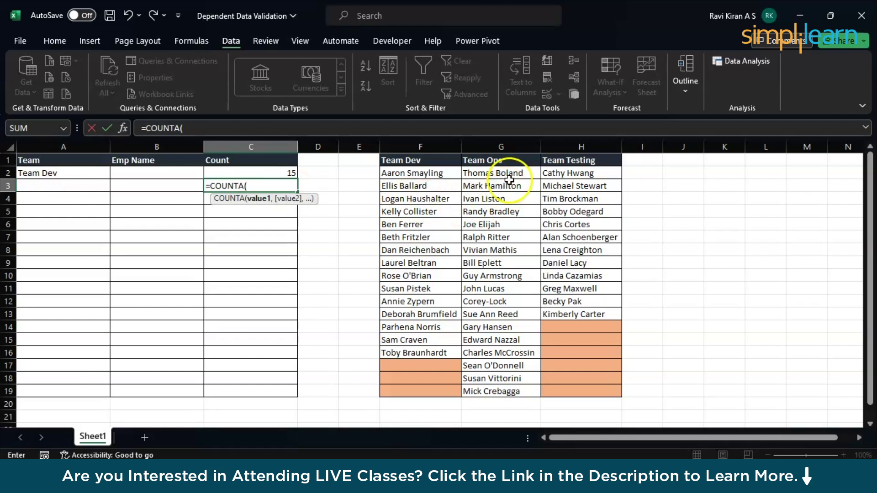
left_click_drag(511, 174, 498, 383)
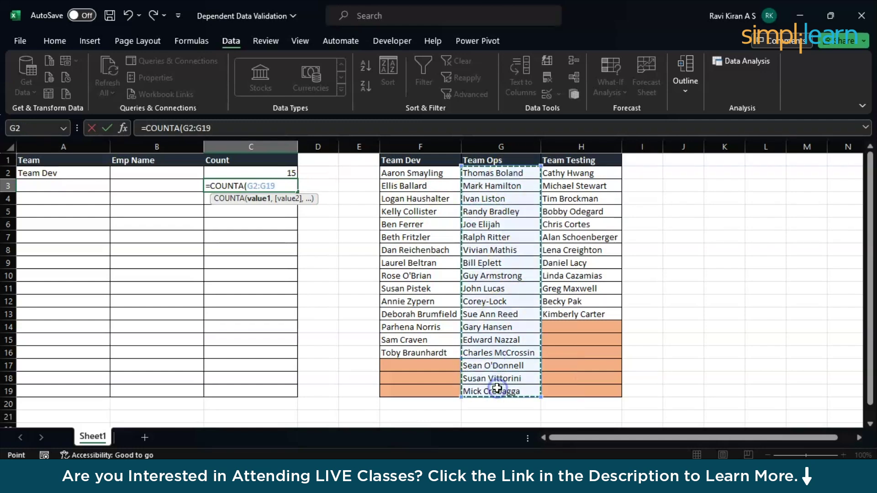
key("Return")
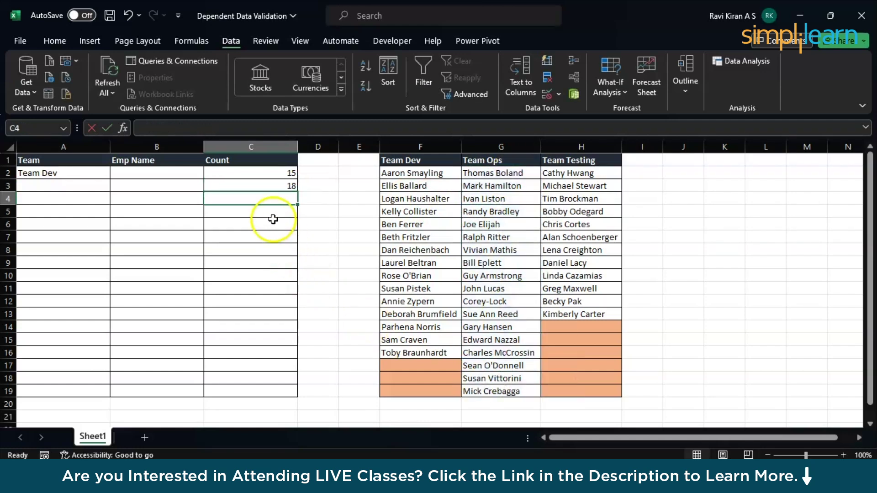
type("=cou")
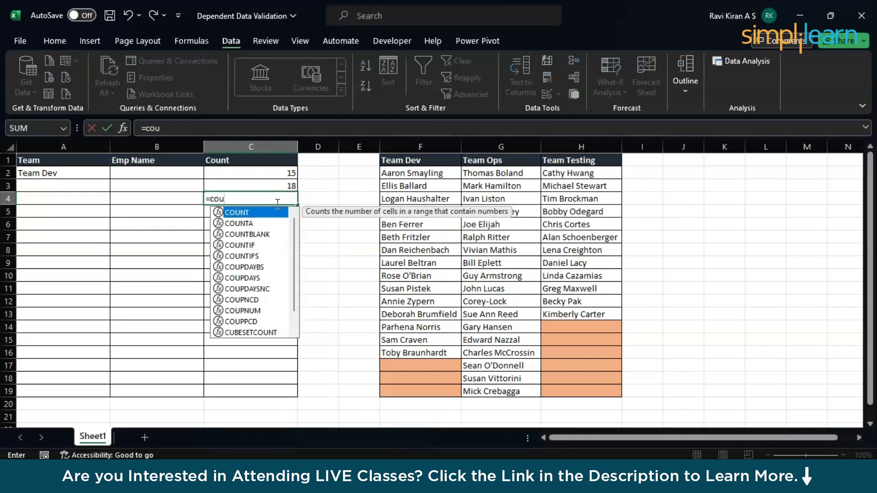
key("Down")
key("Tab")
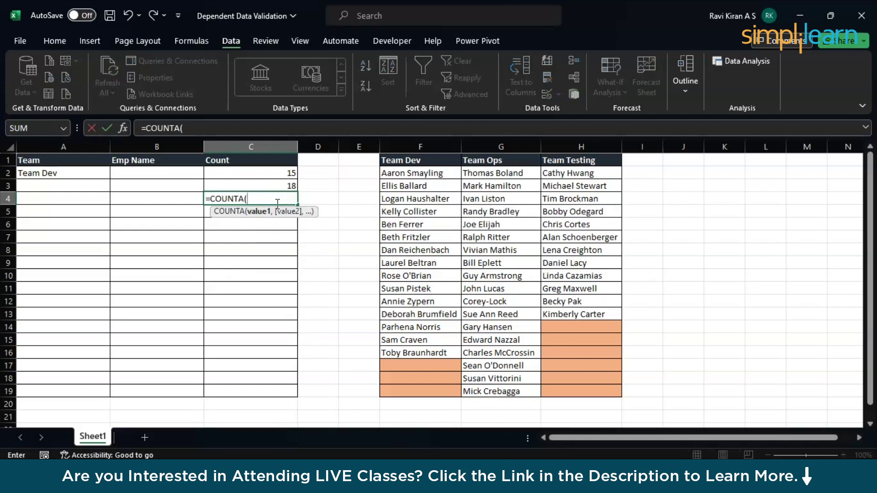
left_click_drag(582, 173, 586, 303)
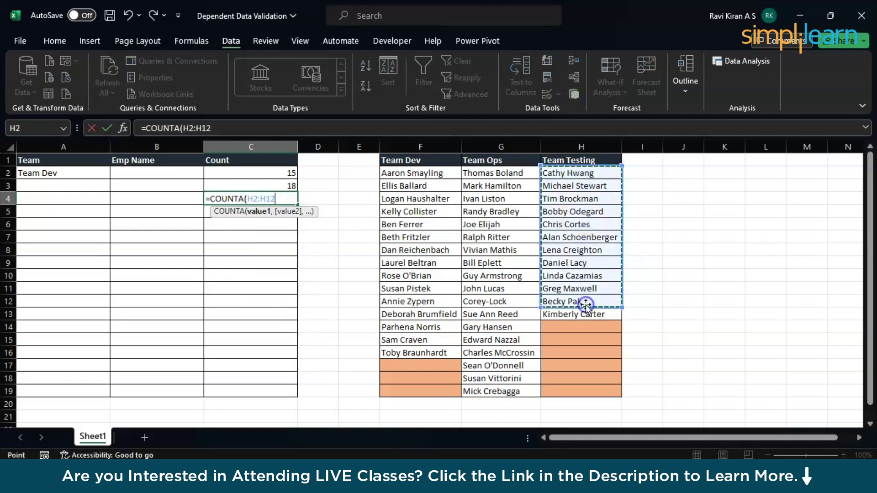
key("Return")
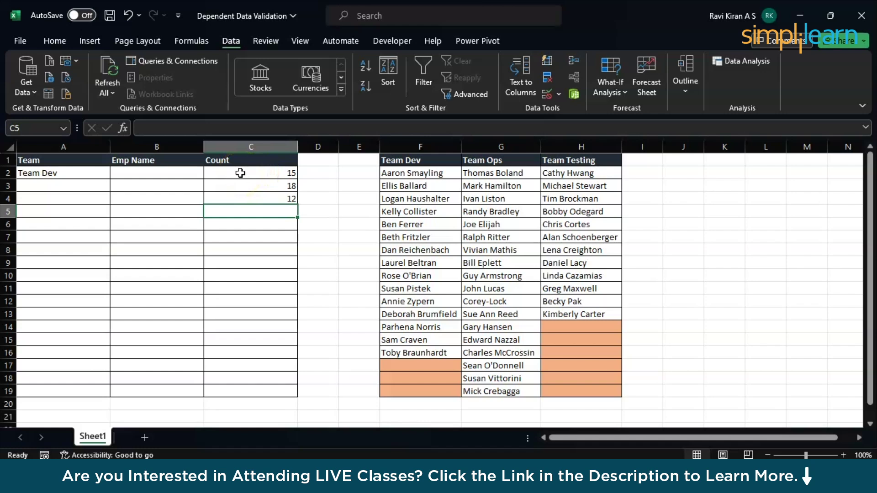
left_click(227, 174)
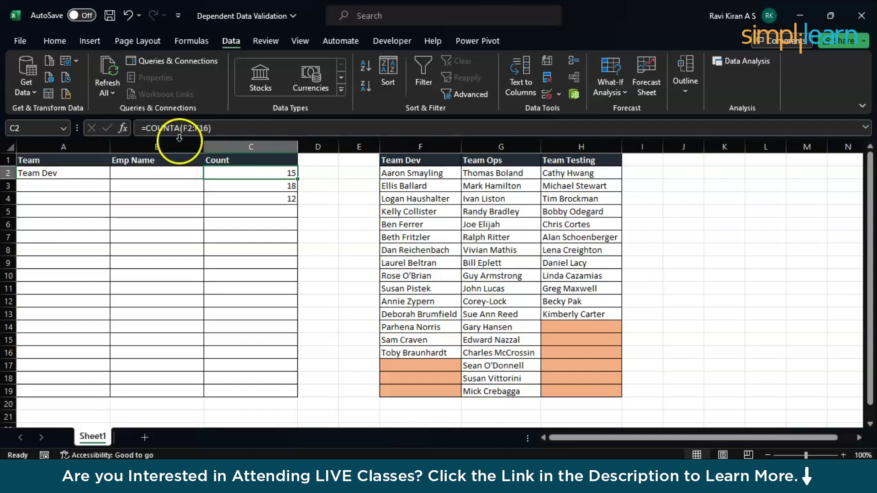
left_click_drag(185, 133, 214, 129)
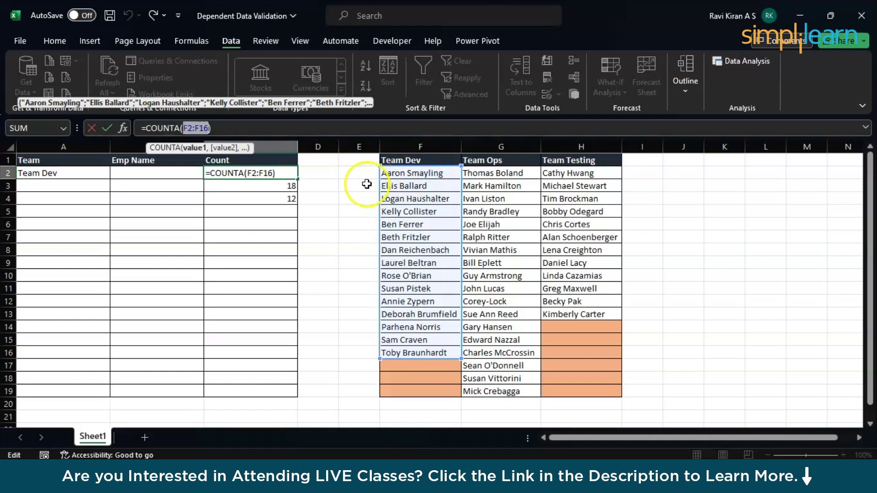
left_click(182, 172)
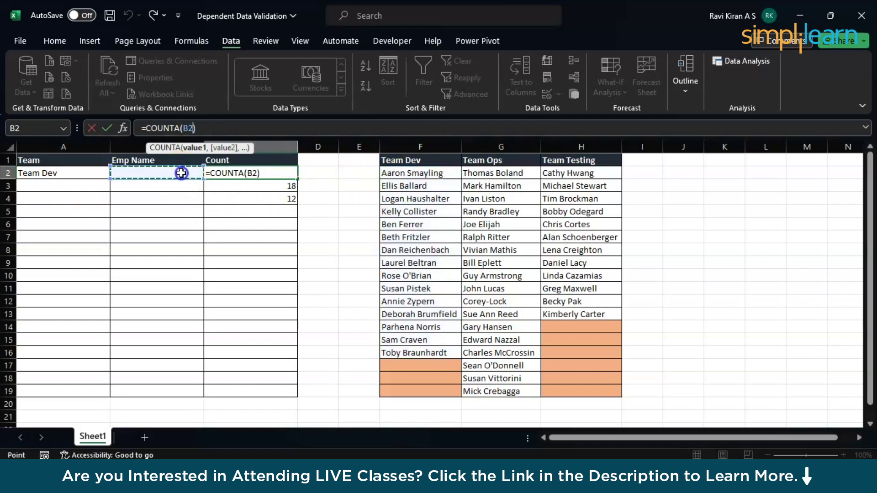
key("Escape")
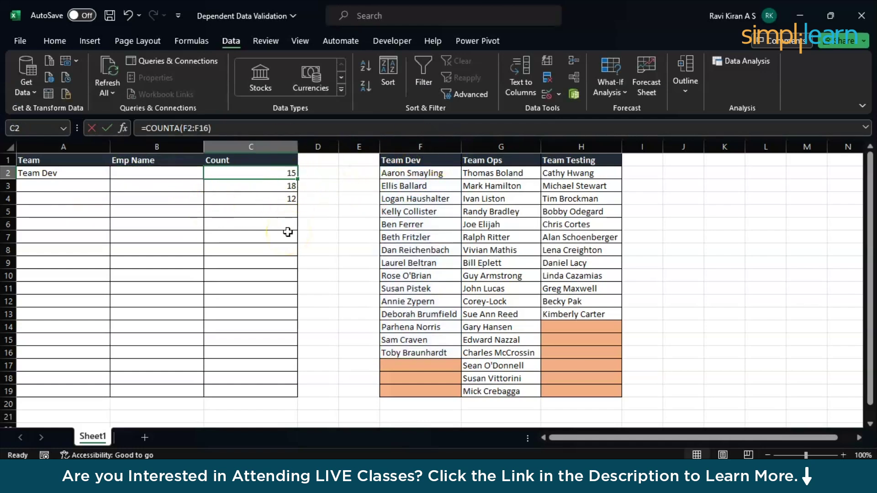
- Copy the whole OFFSET formula from B2's validation Source field, then cancel without changes
left_click(171, 174)
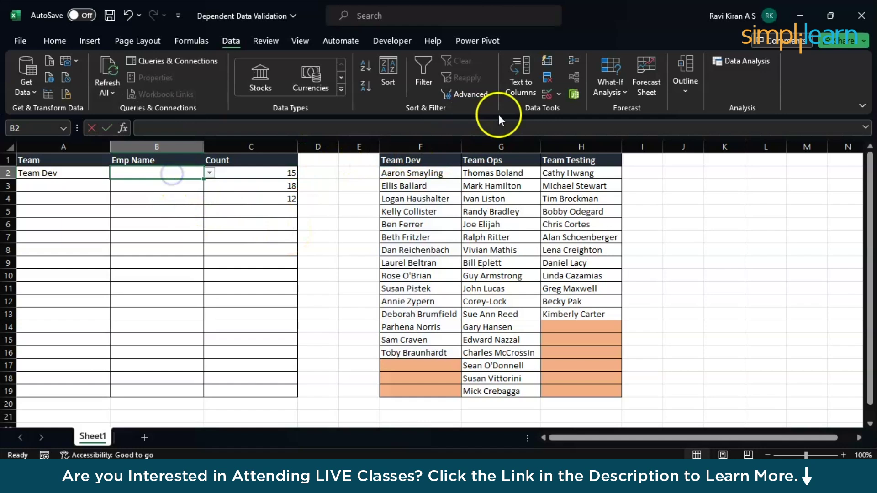
left_click(558, 94)
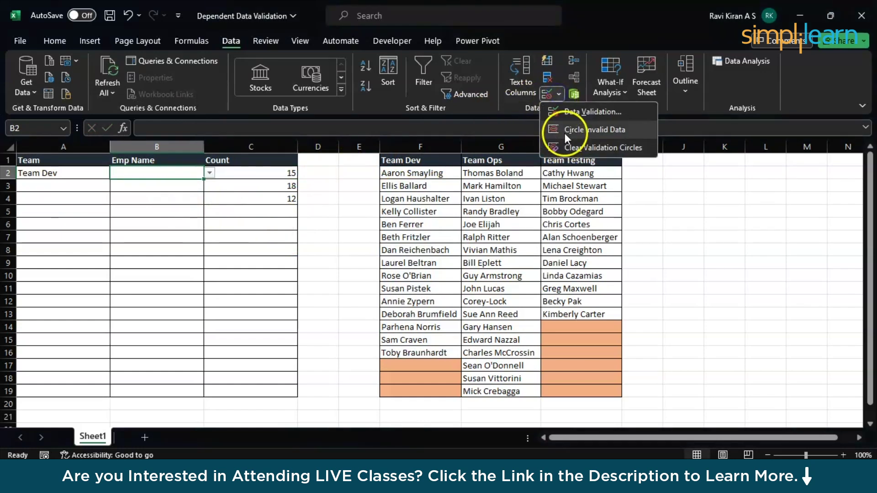
left_click(573, 113)
left_click(462, 321)
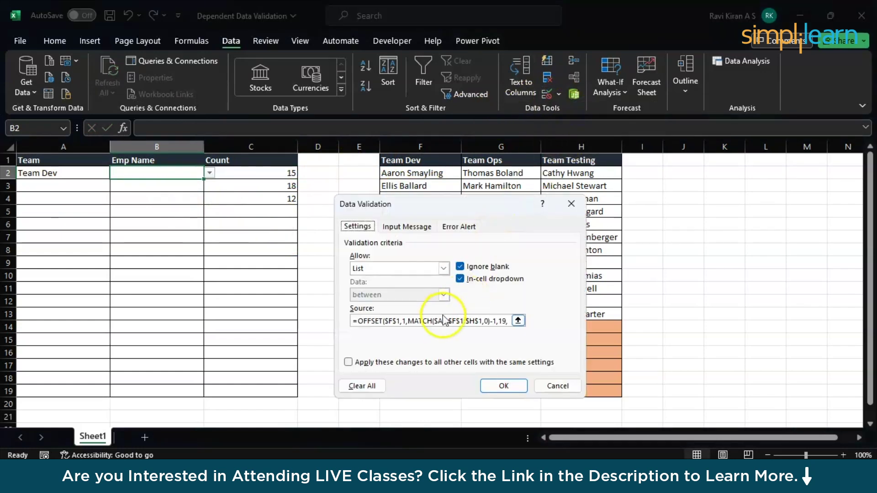
key("ctrl+c")
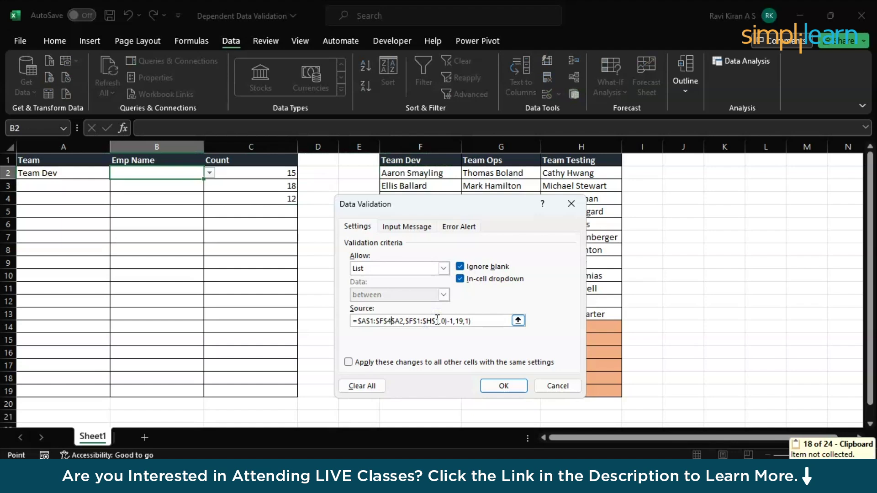
key("ctrl+z")
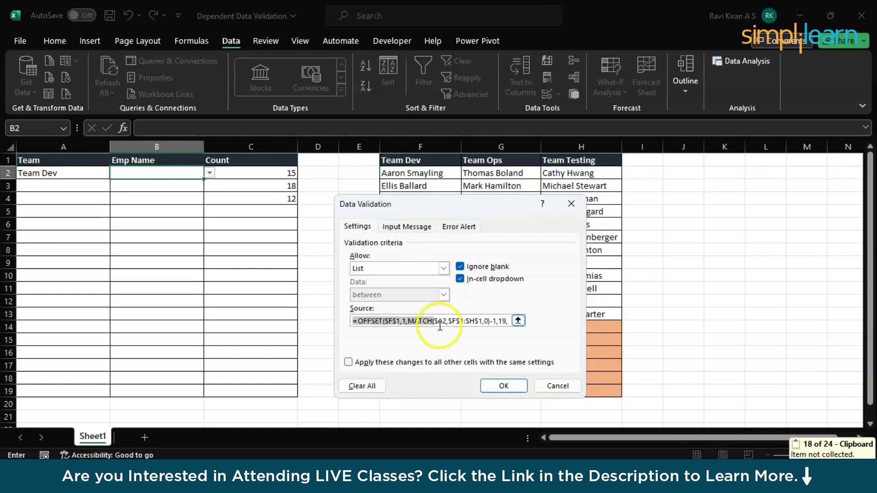
left_click(442, 324)
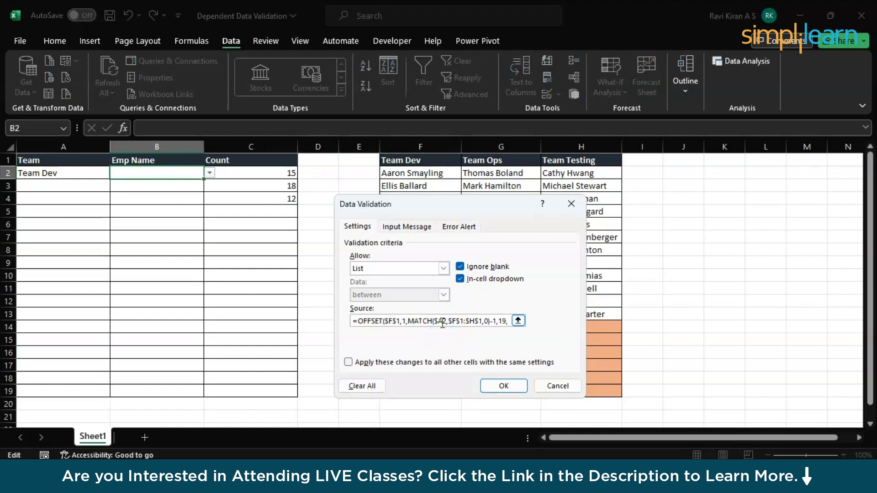
double_click(411, 320)
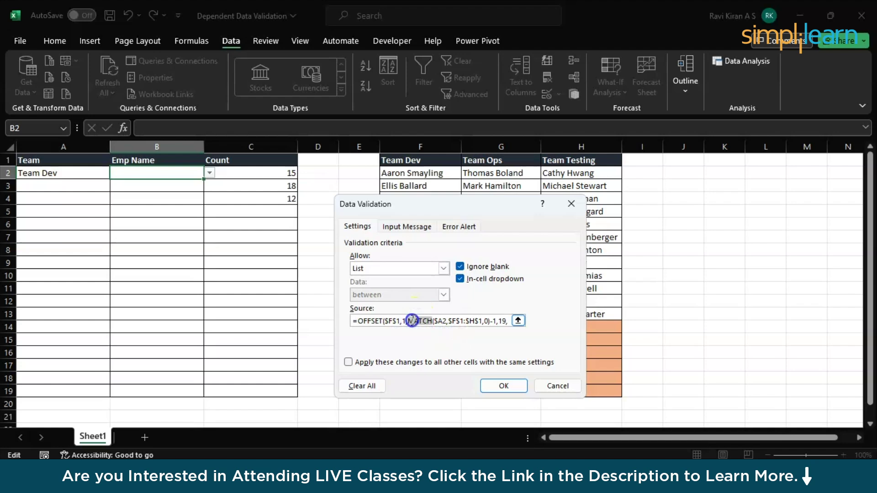
left_click(358, 320)
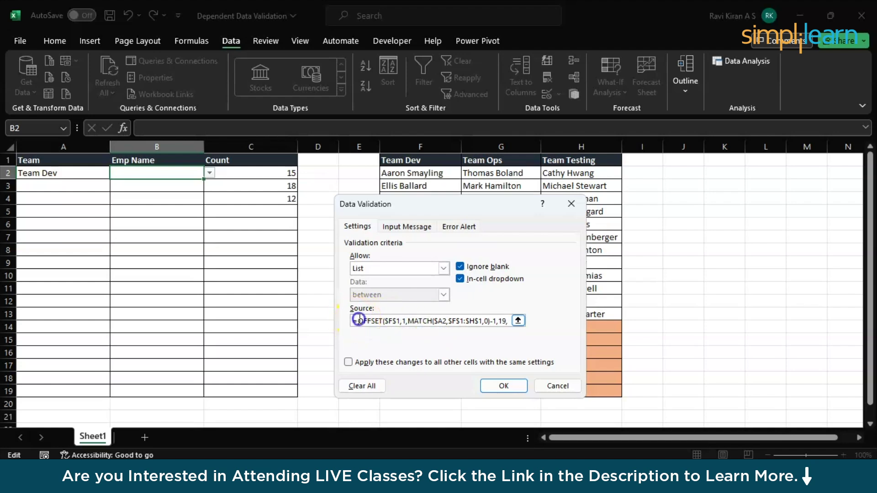
left_click_drag(359, 320, 570, 338)
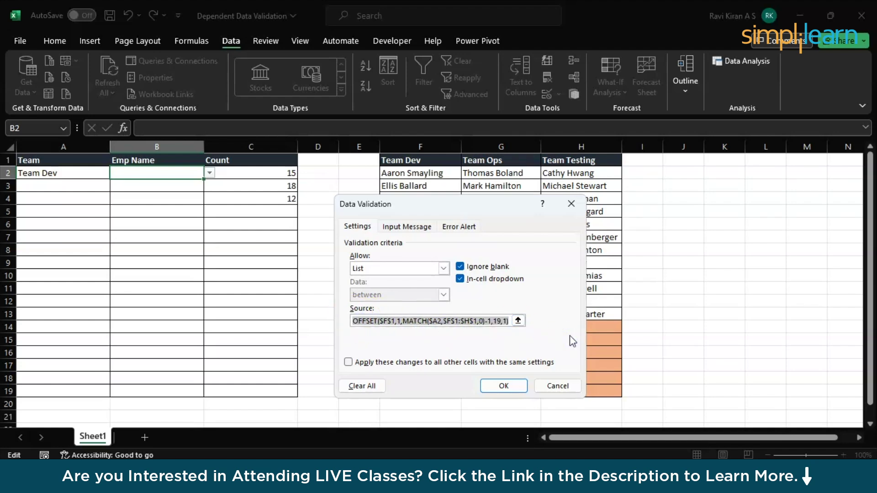
key("ctrl+c")
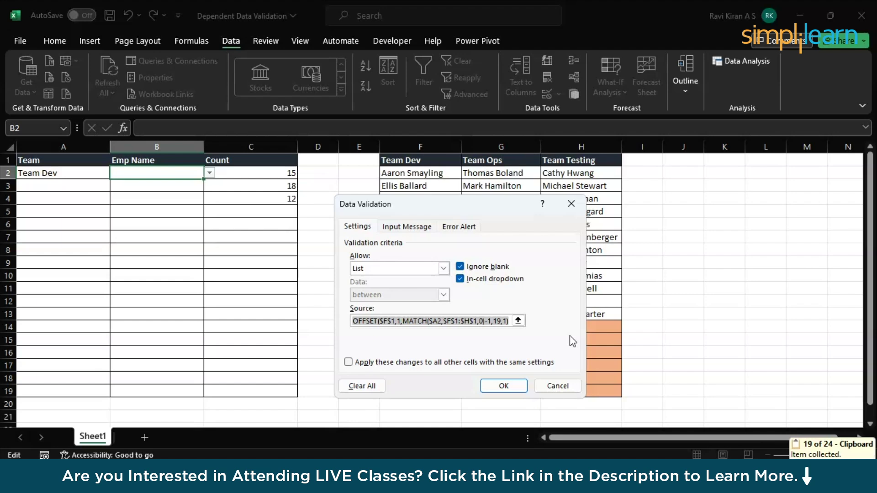
left_click(554, 386)
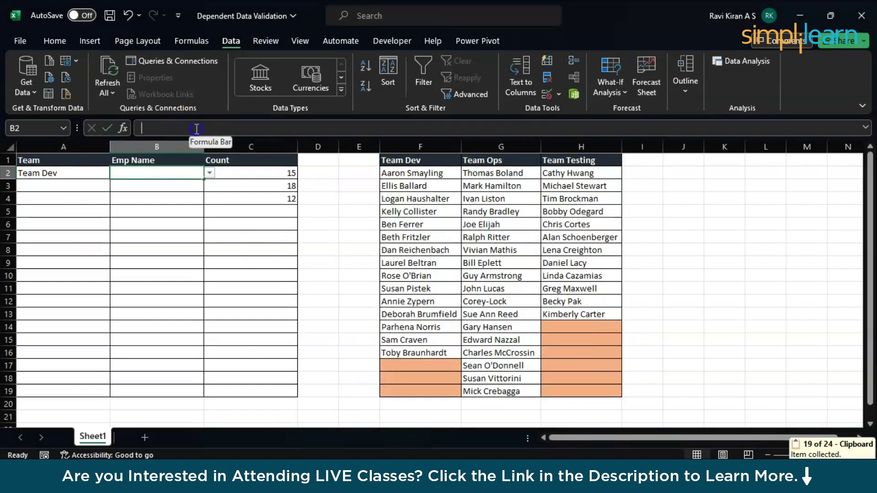
- Build =COUNTA(OFFSET($F$1,1,MATCH($A2,$F$1:$H$1,0)-1,19,1)) in B2's formula bar
left_click(197, 129)
type("=coun")
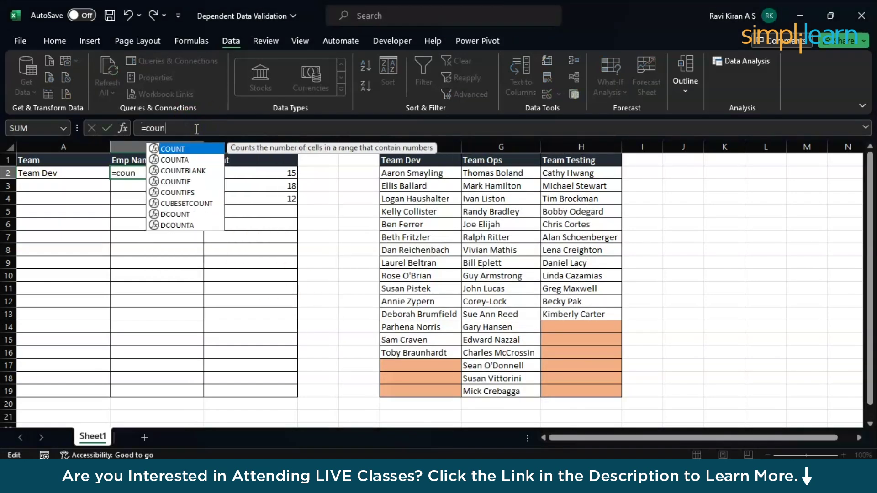
key("Down")
key("Tab")
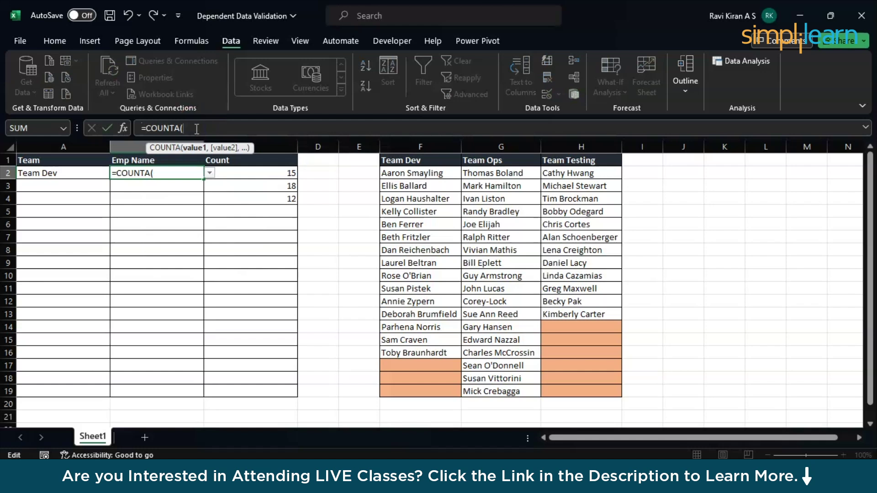
key("ctrl+v")
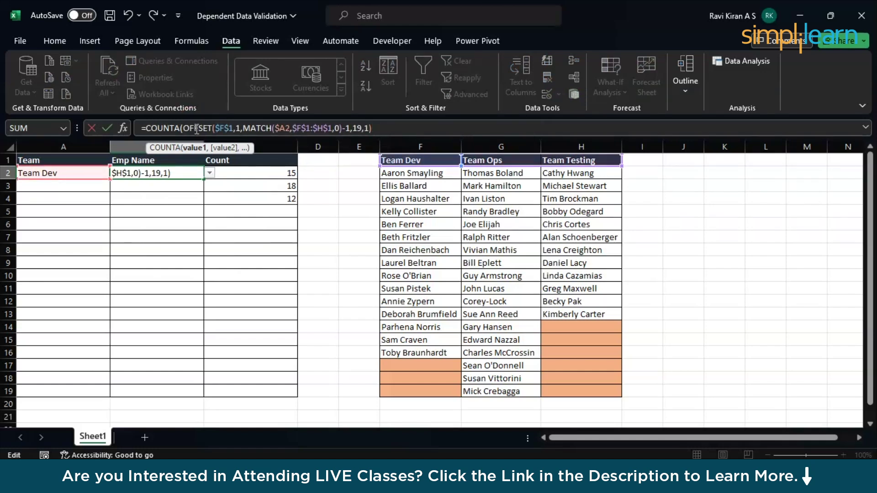
type(")")
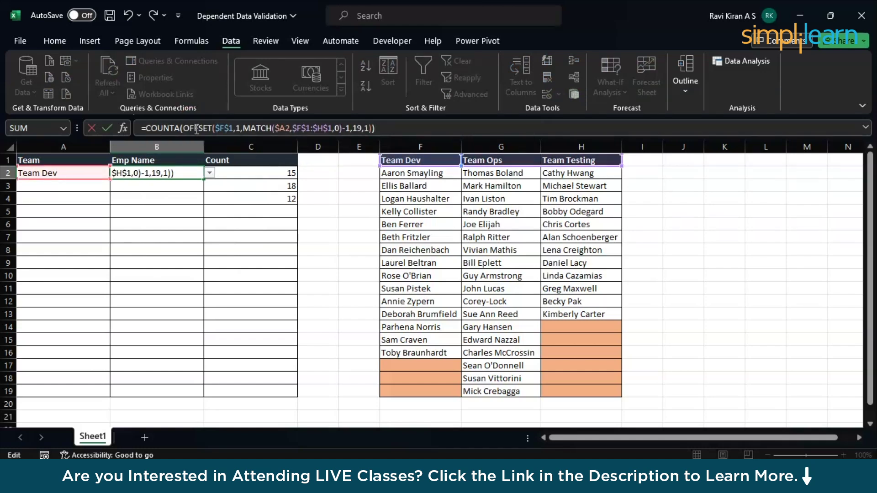
- Copy the COUNTA(OFFSET(...)) text, discard the entry so B2 stays empty, and reselect B2
left_click_drag(375, 128, 153, 127)
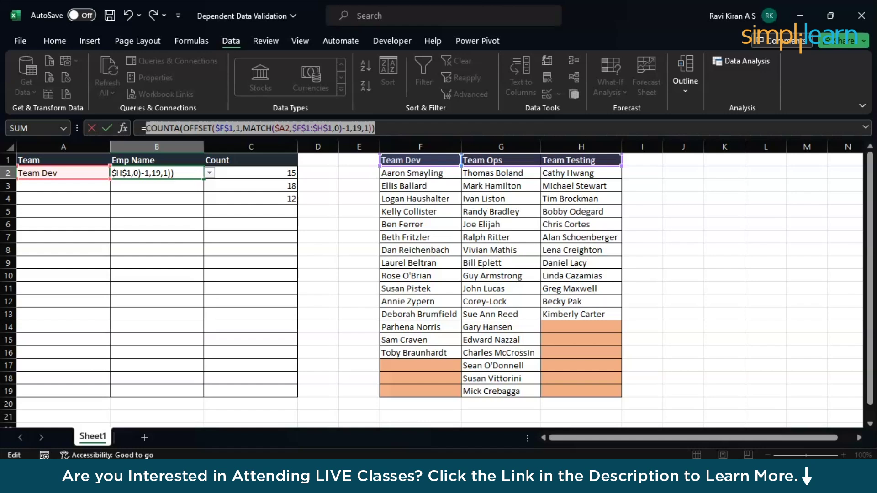
key("ctrl+c")
key("BackSpace")
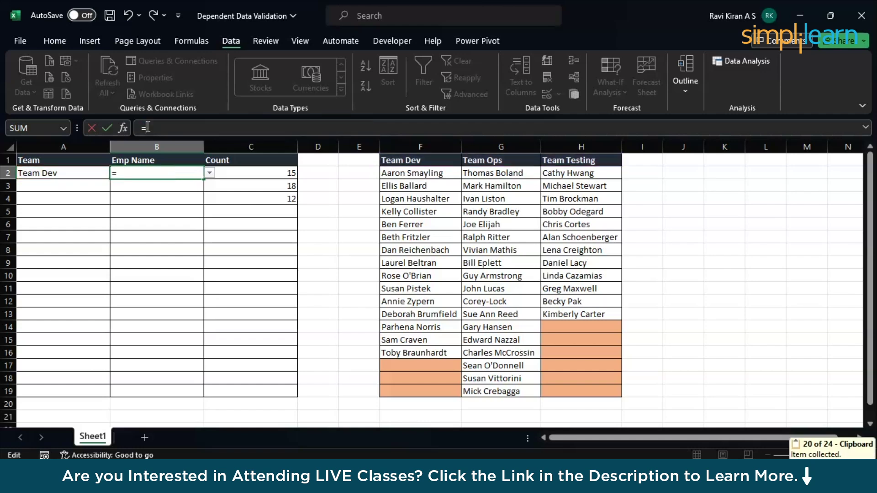
key("Escape")
left_click(209, 173)
left_click(359, 287)
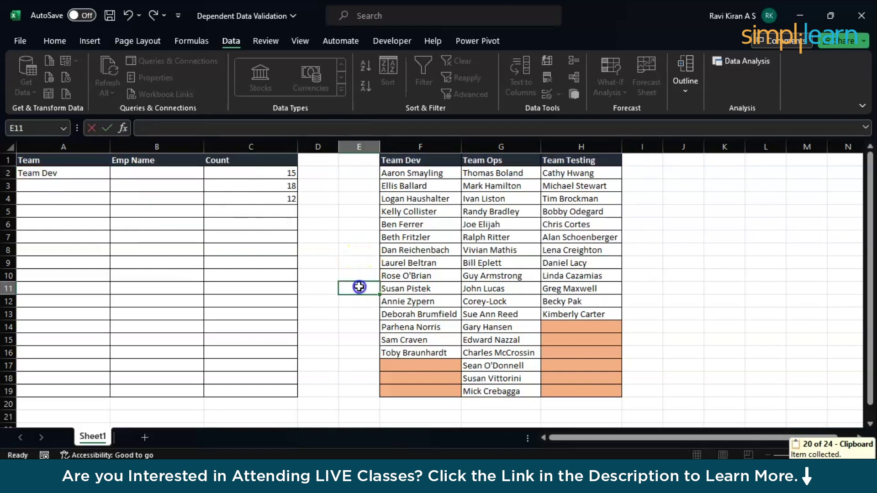
left_click(141, 173)
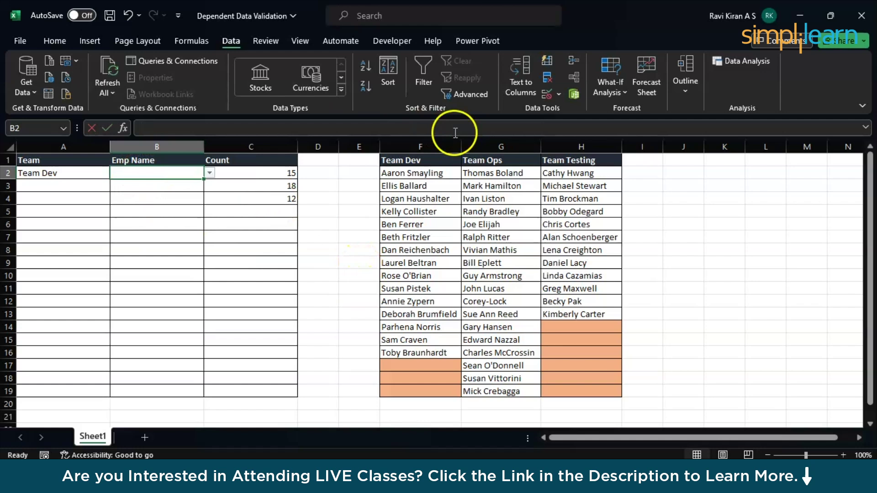
- Replace the height 19 in B2's validation Source with the COUNTA(OFFSET(...)) count and confirm
left_click(559, 93)
left_click(577, 113)
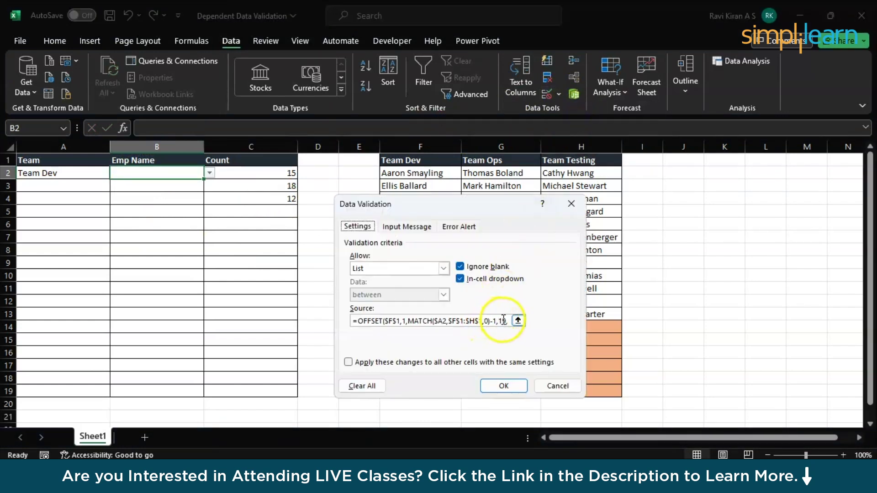
left_click(503, 321)
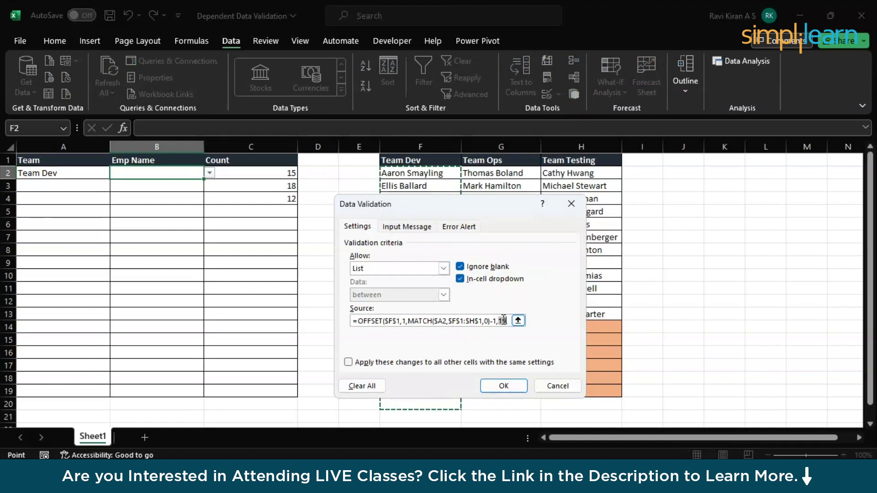
type("19,1)),1)")
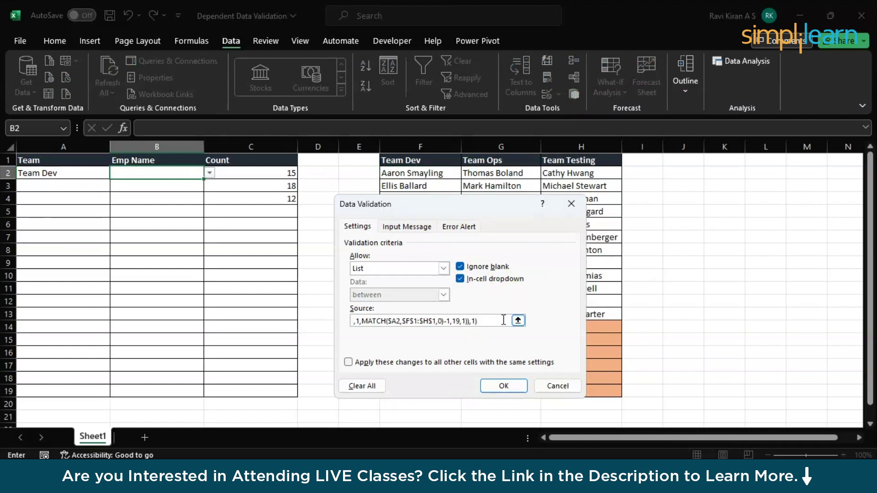
left_click(503, 386)
left_click(94, 172)
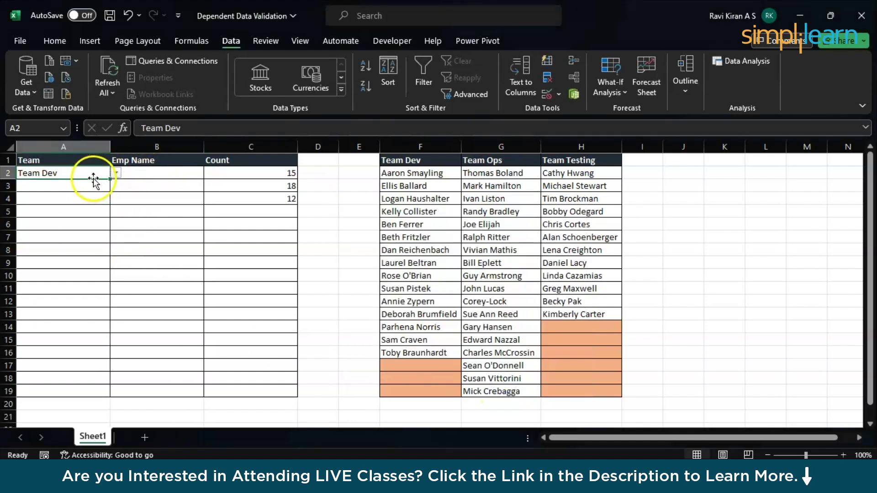
left_click(140, 173)
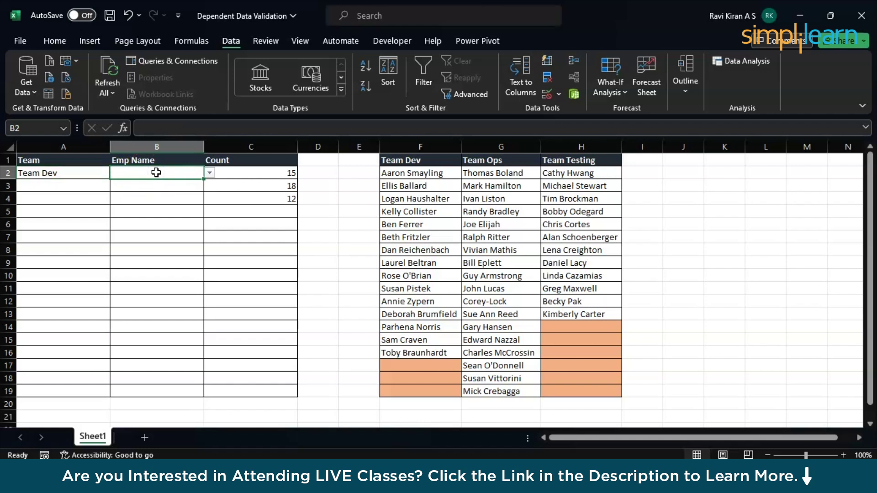
left_click(210, 173)
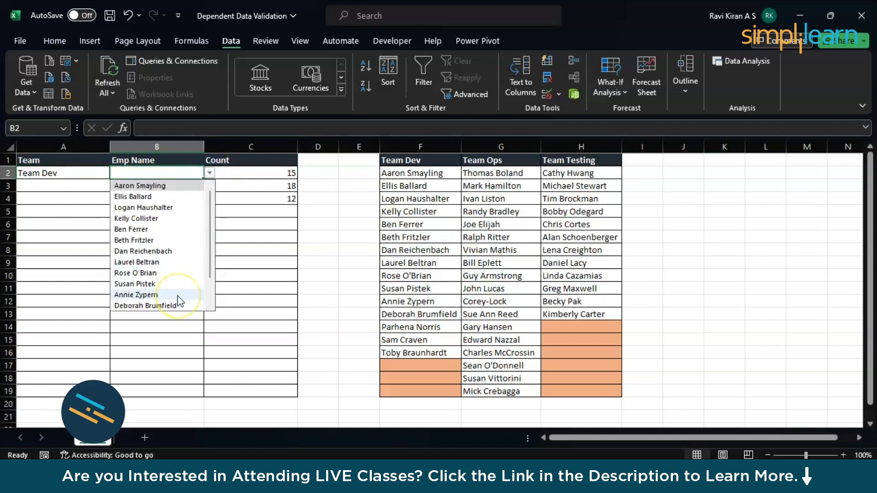
scroll(178, 301, "down", 1)
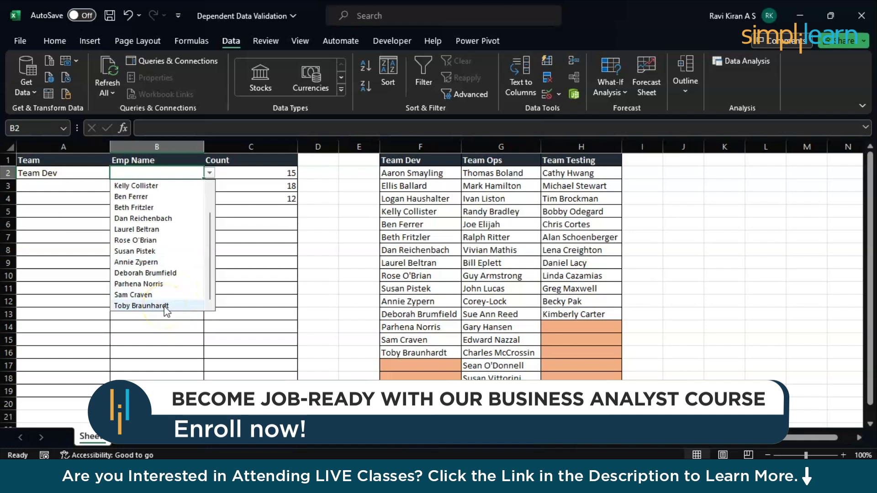
left_click(250, 249)
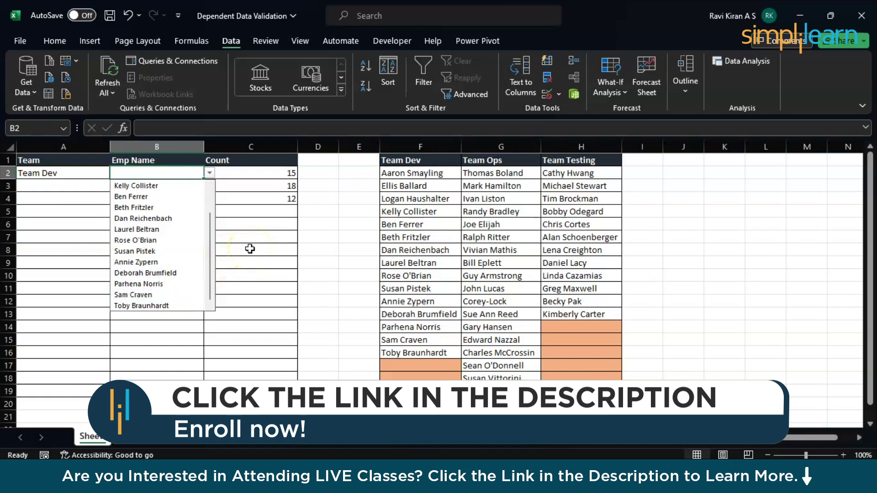
left_click(251, 239)
key("Escape")
left_click(170, 172)
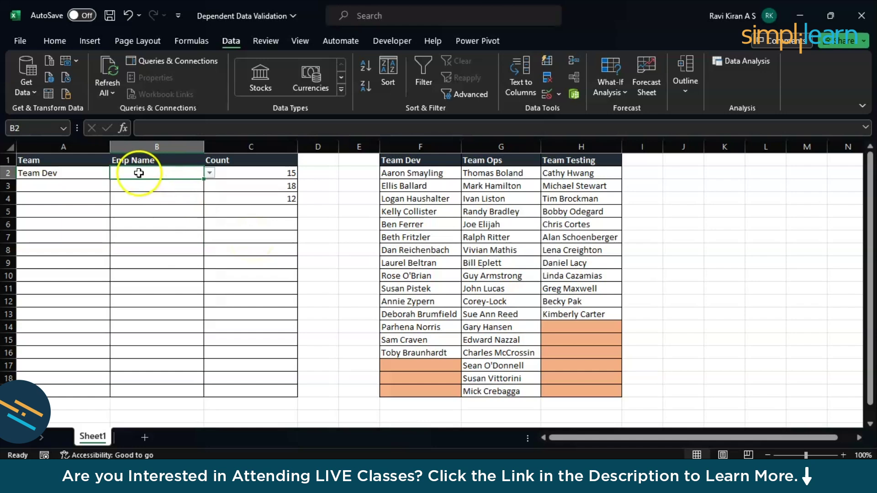
left_click(102, 176)
left_click_drag(107, 179, 105, 392)
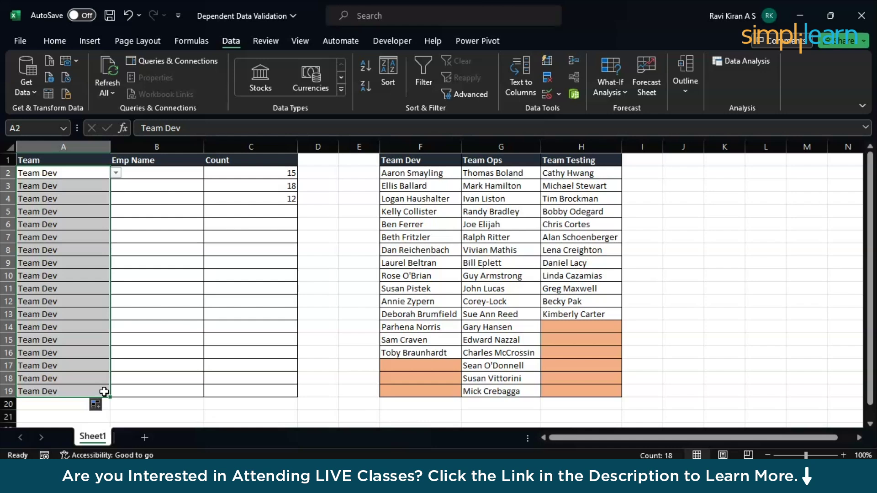
left_click(187, 175)
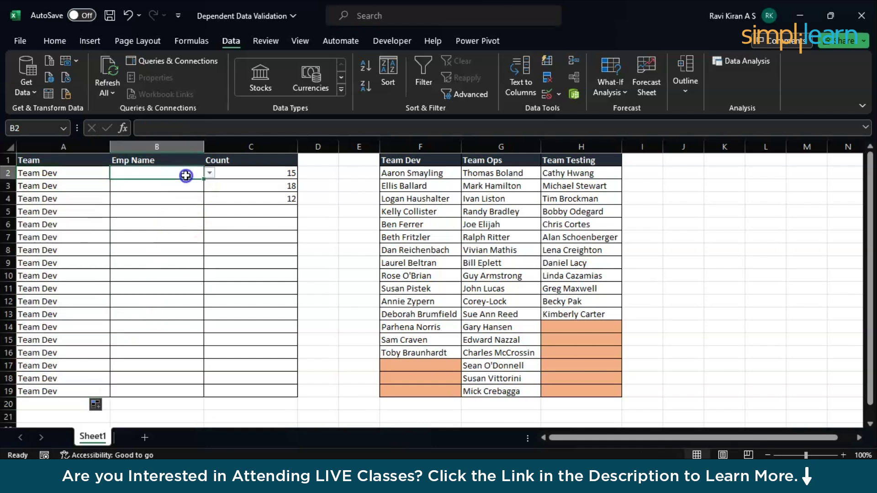
left_click_drag(203, 179, 204, 394)
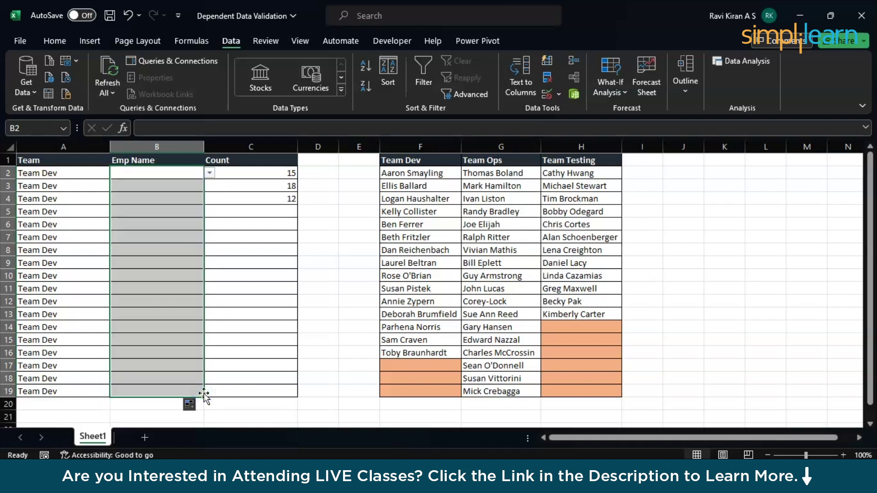
left_click(197, 378)
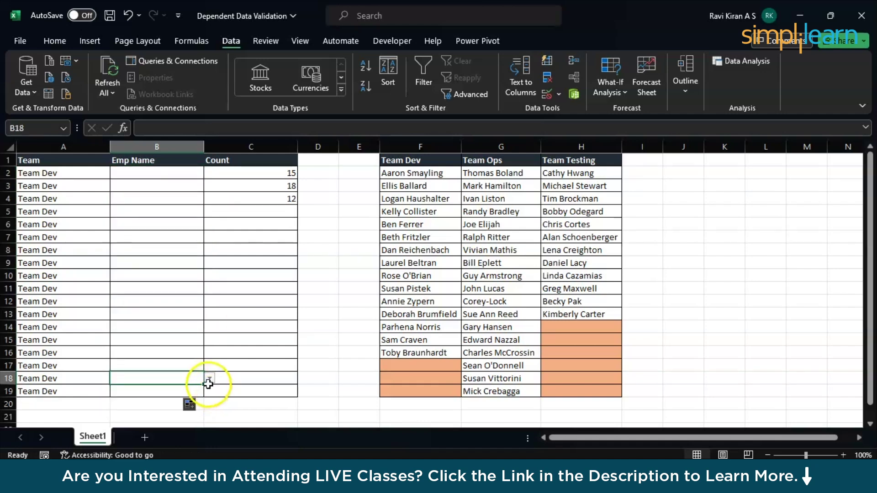
left_click(209, 378)
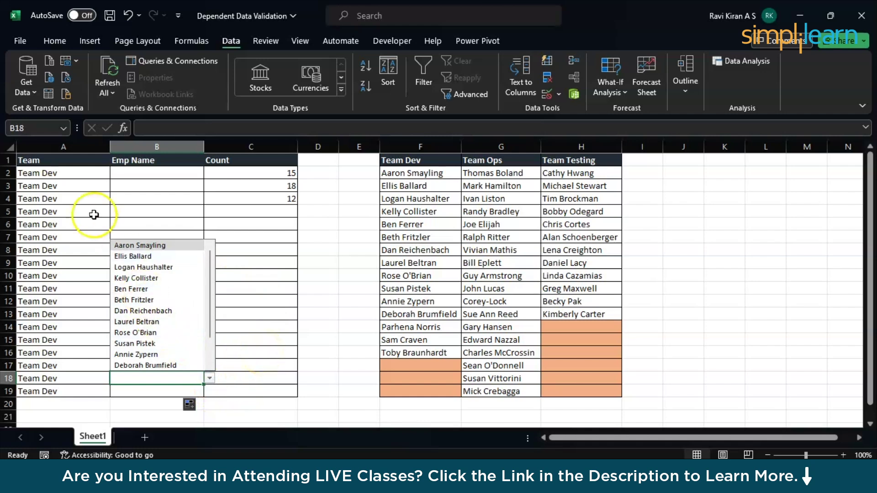
left_click(179, 381)
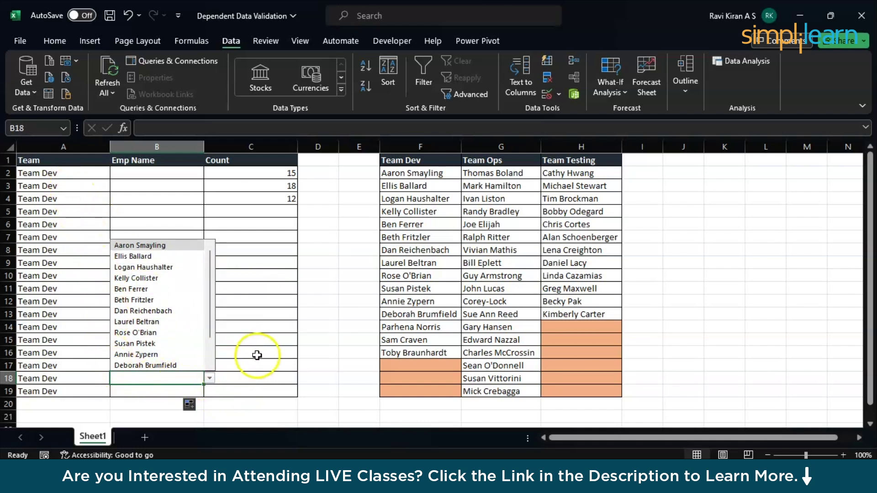
key("Escape")
key("ctrl+z")
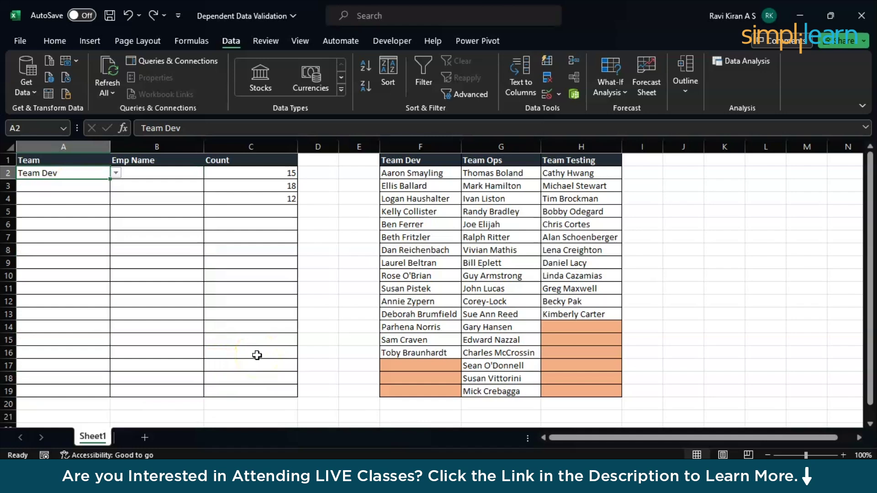
left_click(172, 177)
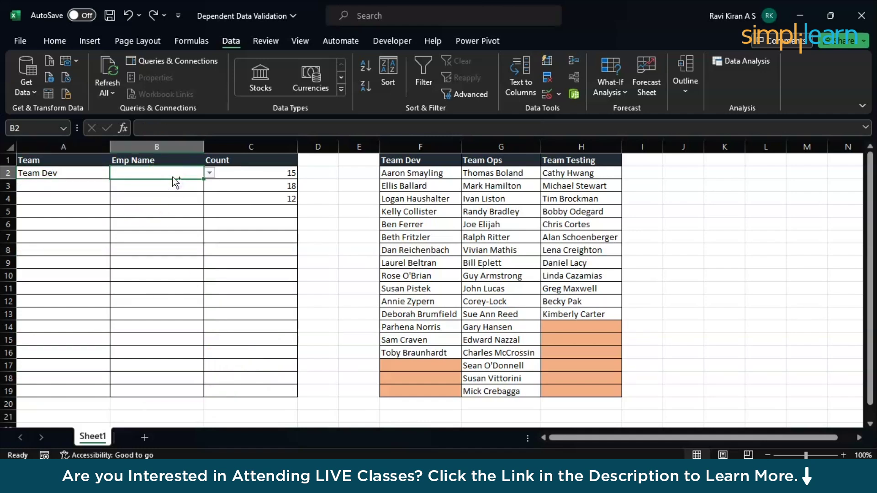
- Copy B2 and Paste Special only its Validation onto B3:B19
key("ctrl+c")
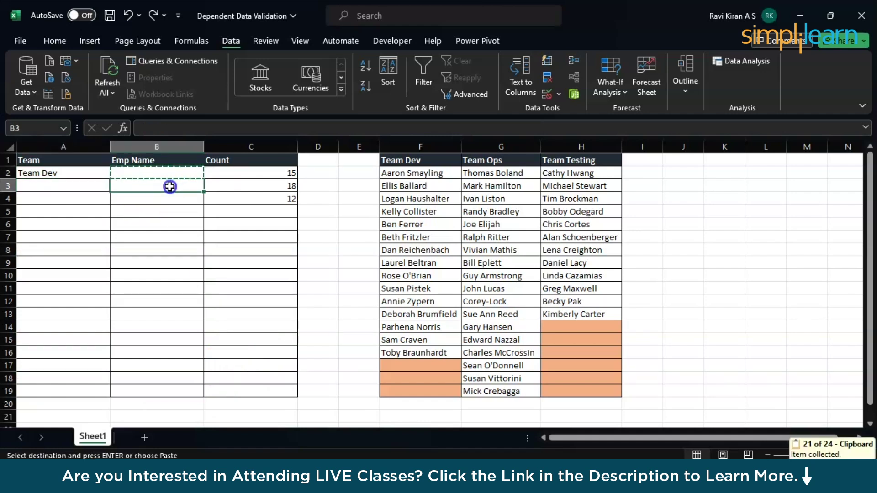
left_click(254, 201)
left_click(188, 191)
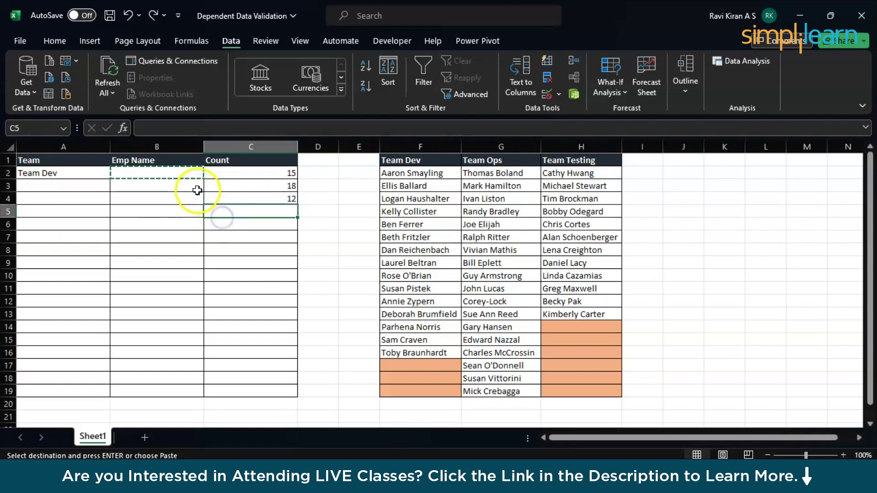
left_click_drag(191, 187, 197, 392)
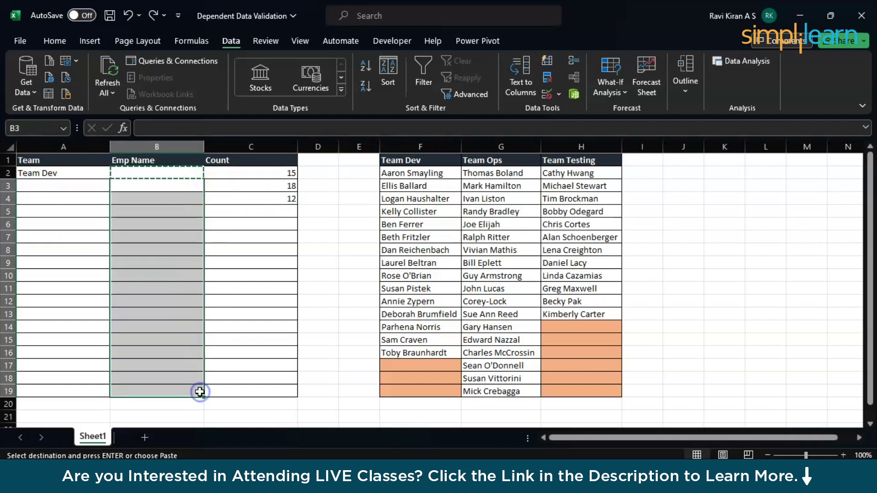
right_click(142, 297)
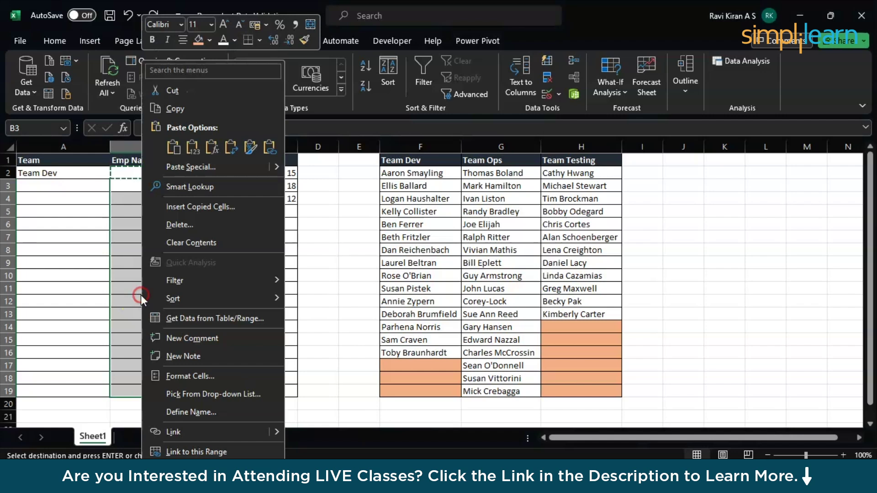
left_click(193, 171)
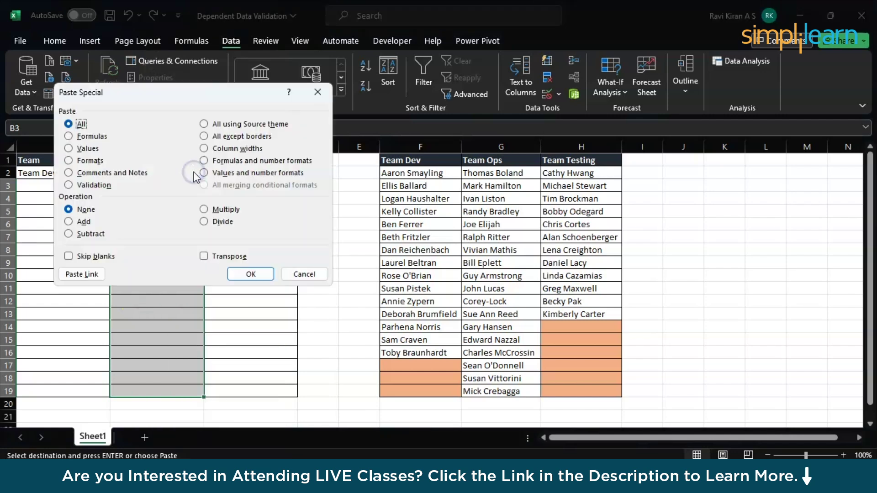
left_click(70, 184)
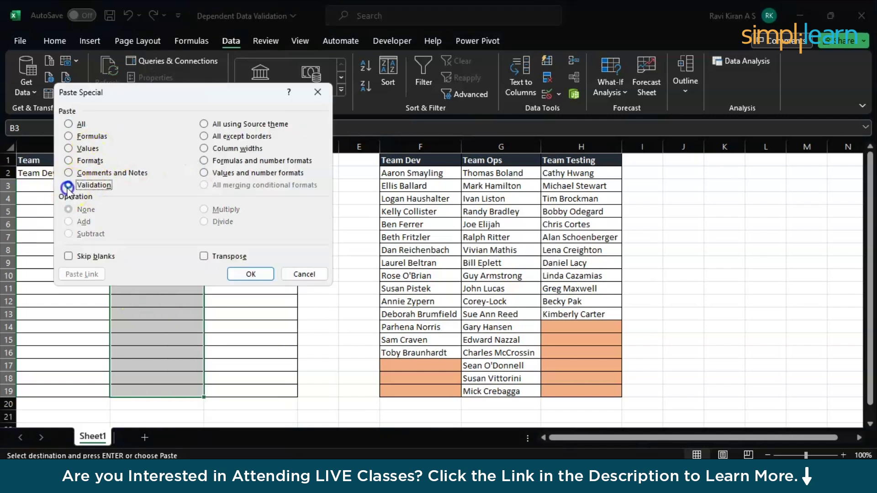
left_click(250, 274)
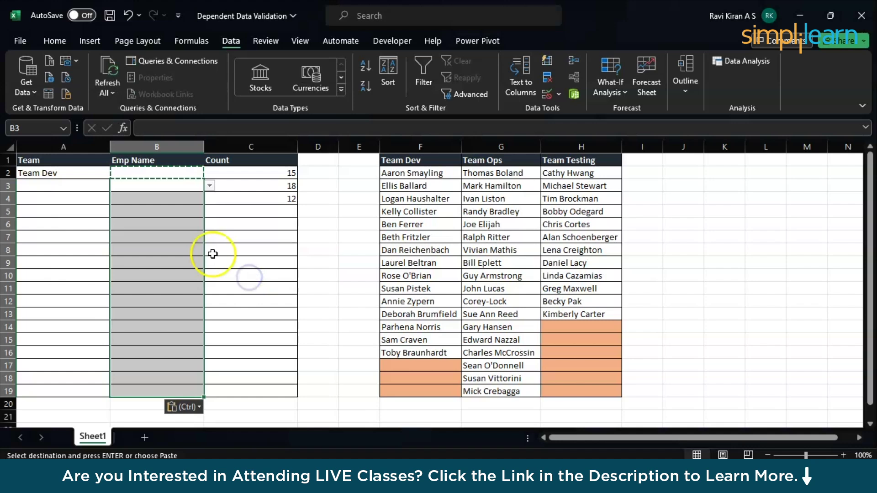
- Check a pasted cell's drop-down, then open B2's list of Team Dev names
left_click(191, 223)
left_click(86, 182)
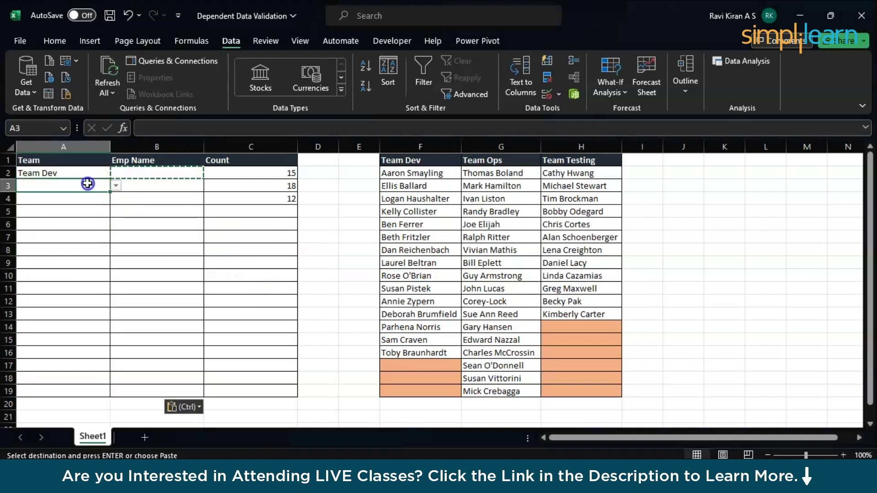
left_click(145, 171)
left_click(209, 173)
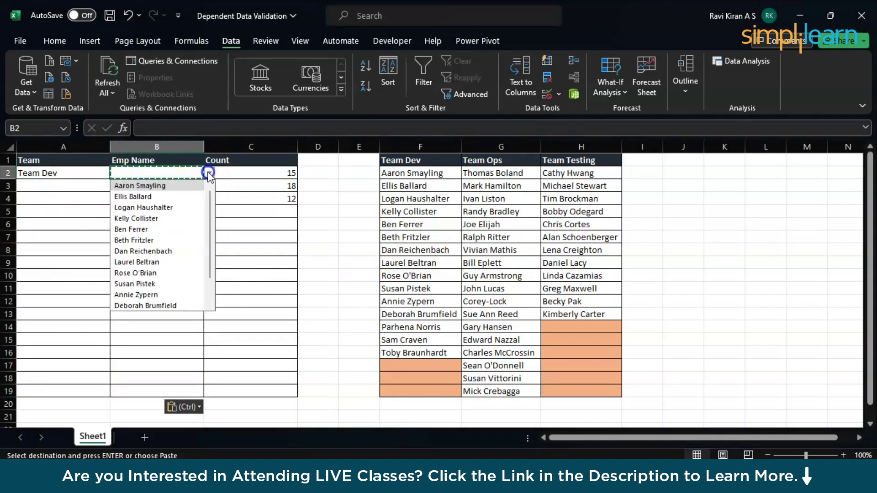
- Pick a Team Dev employee in B2, set A3 to Team Ops and pick an Ops employee in B3
left_click(151, 219)
left_click(77, 186)
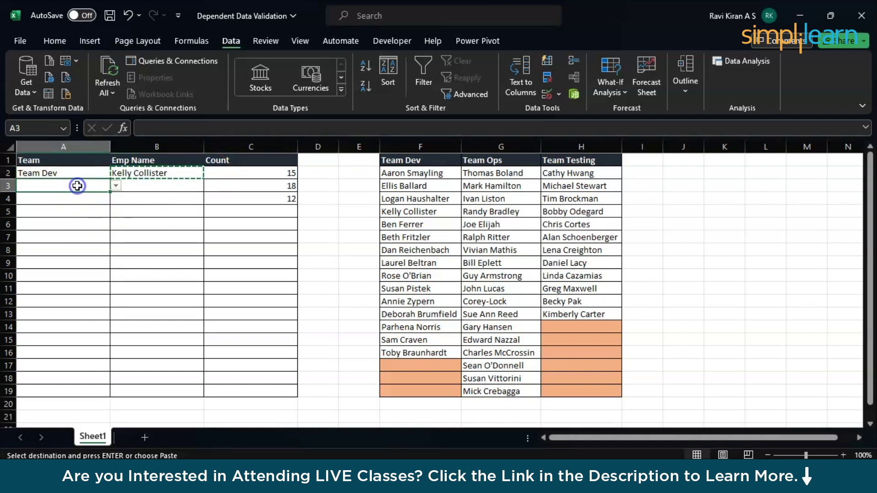
left_click(117, 186)
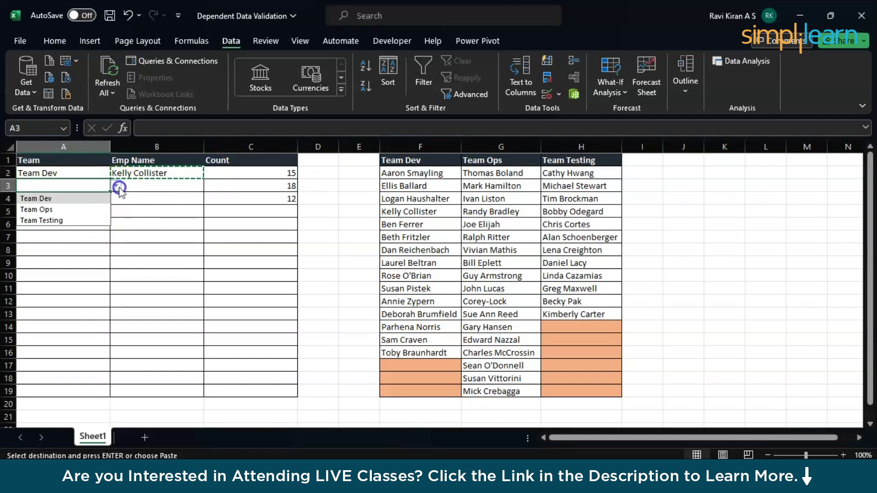
left_click(94, 210)
left_click(147, 187)
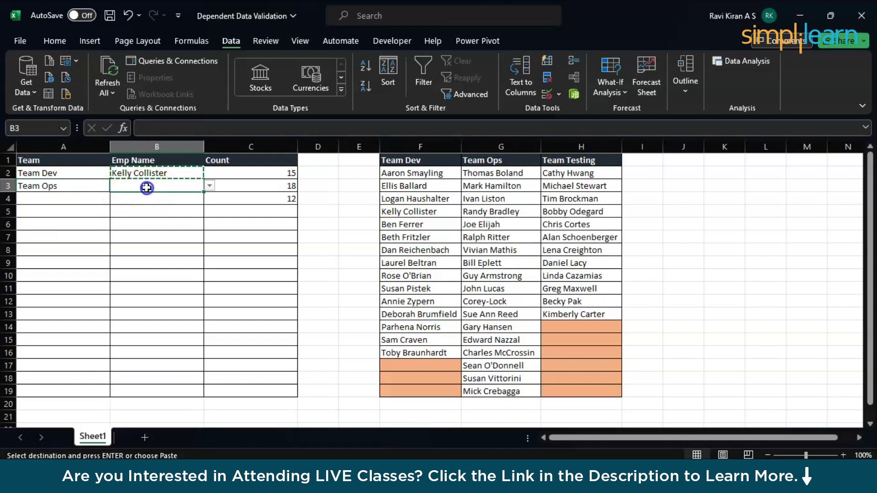
left_click(210, 186)
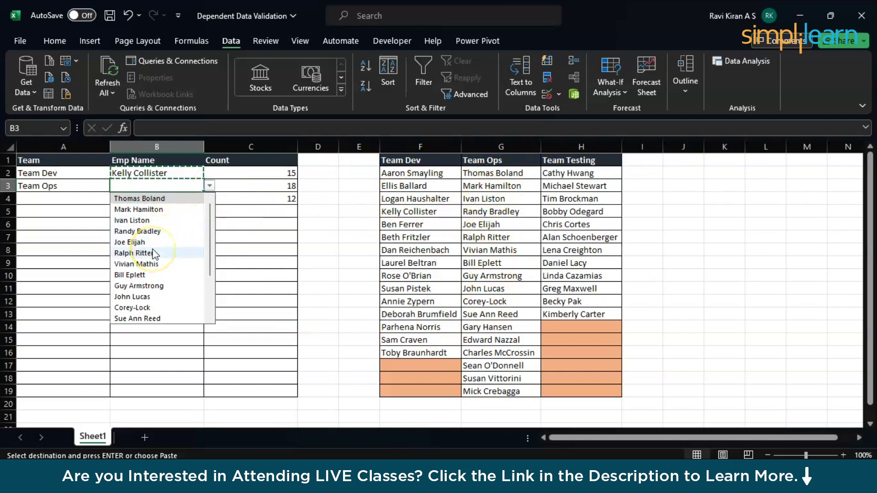
left_click(137, 254)
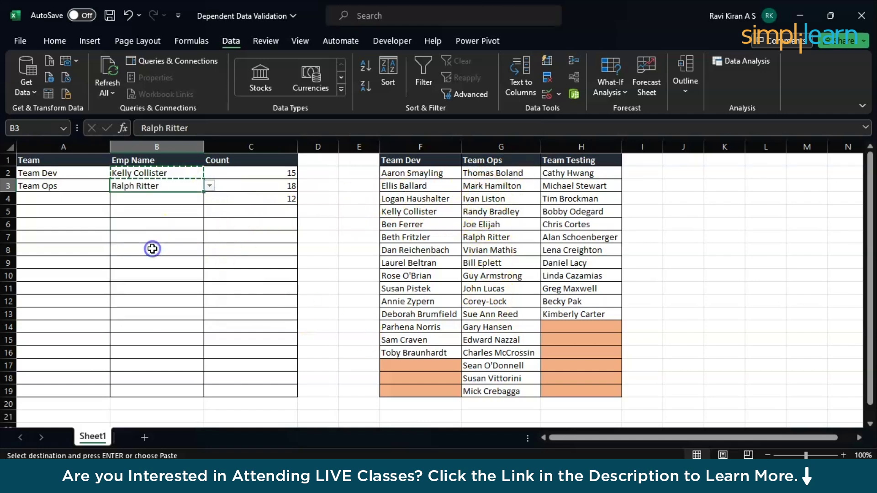
- Set A4 to Team Testing and pick a Testing employee for B4 from its list
left_click(83, 202)
left_click(115, 200)
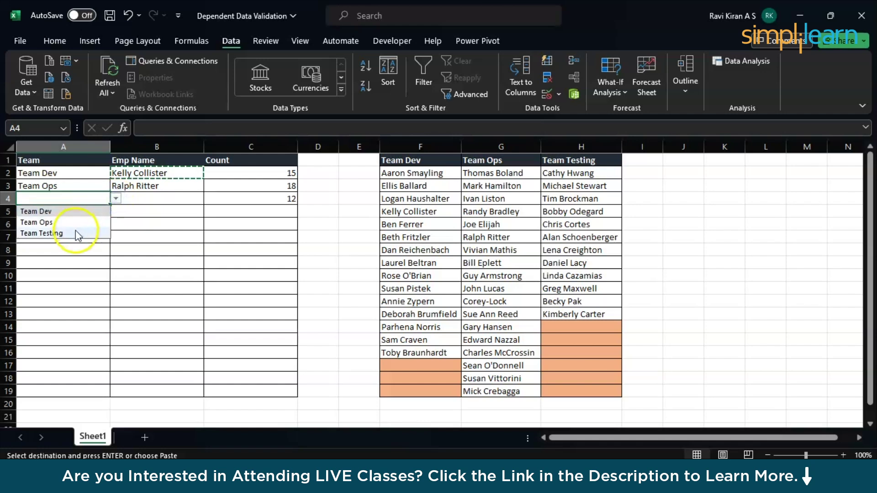
left_click(81, 234)
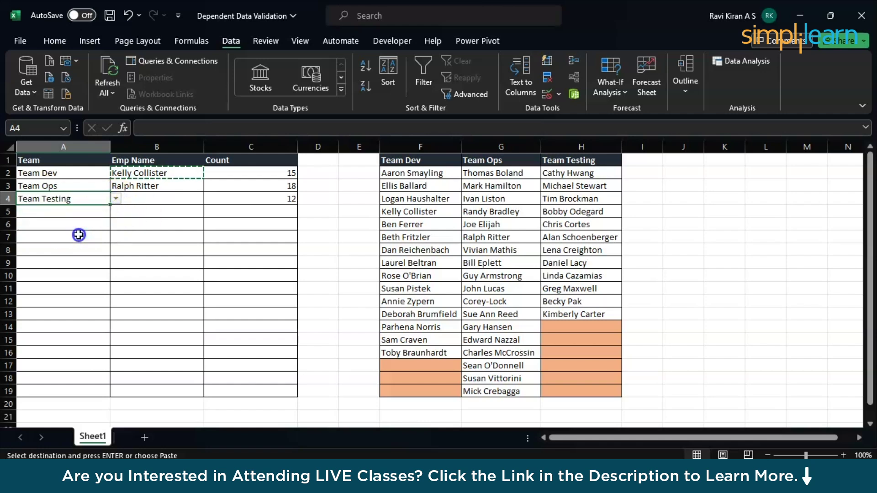
left_click(146, 202)
left_click(209, 200)
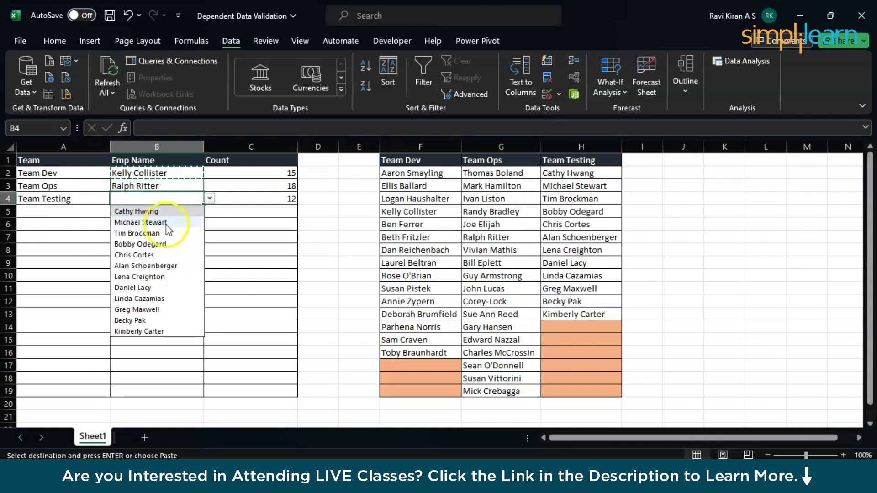
left_click(156, 255)
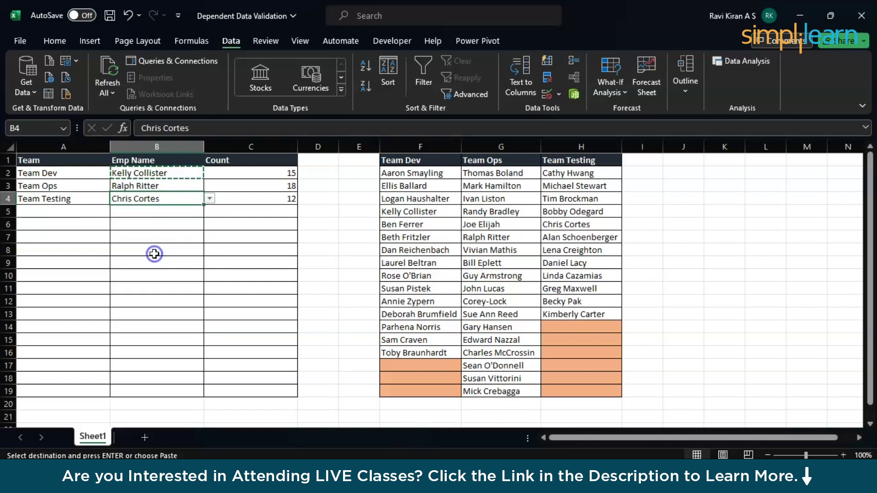